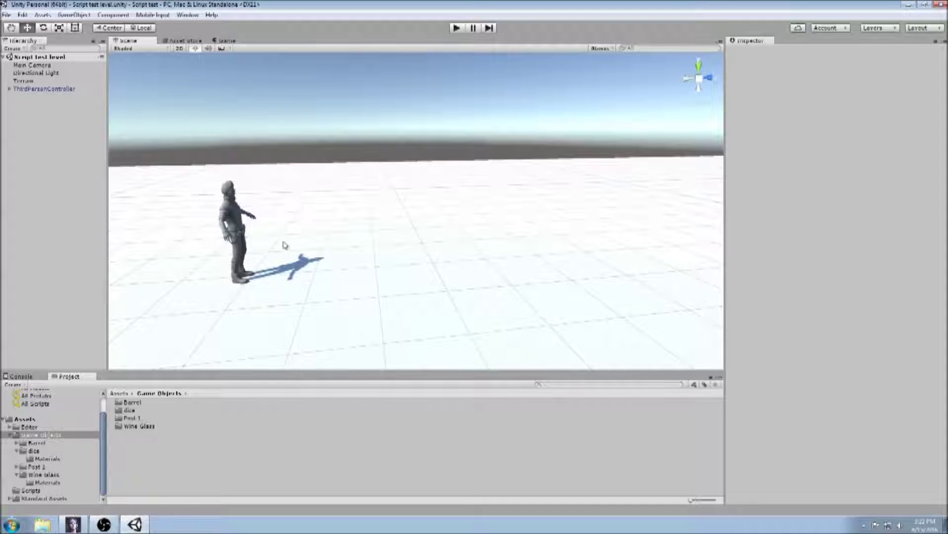
# Add a cube to the scene and drag it along X and downward.
pyautogui.click(74, 15)
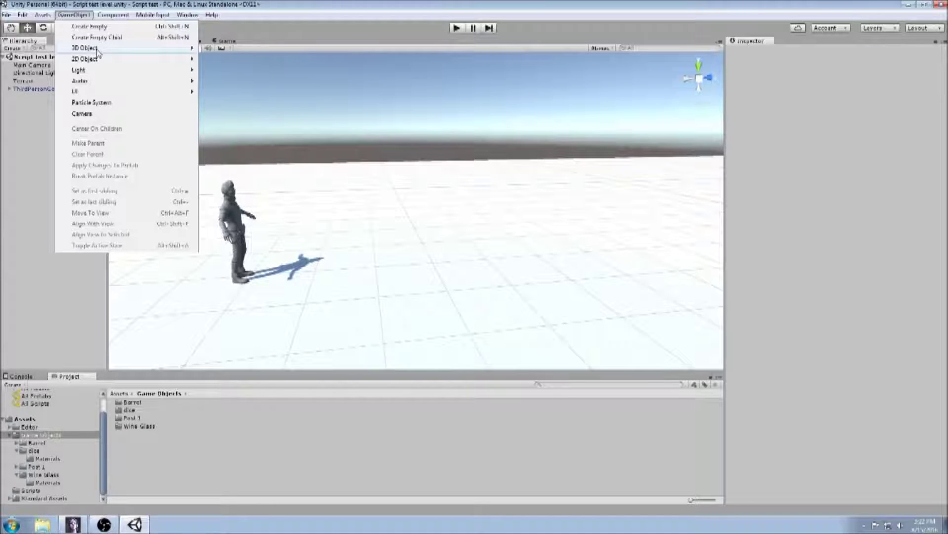
pyautogui.moveTo(98, 49)
pyautogui.click(221, 48)
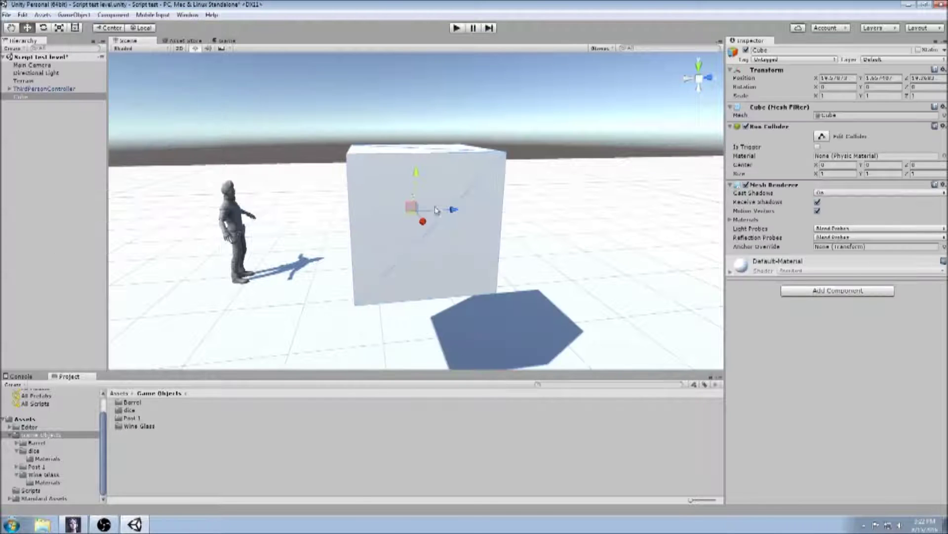
pyautogui.moveTo(422, 220); pyautogui.dragTo(399, 195)
pyautogui.moveTo(391, 140); pyautogui.dragTo(395, 167)
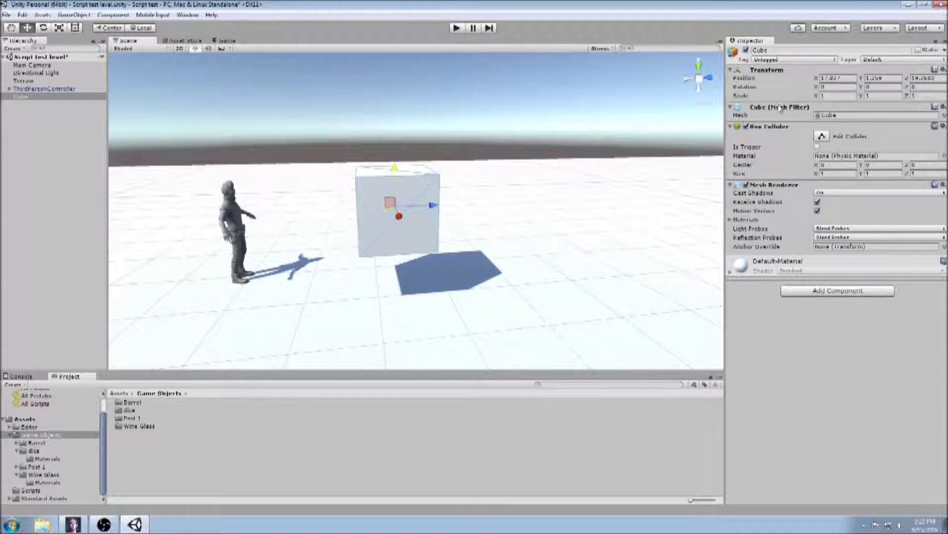
# Set the cube's Scale X, Y and Z to 0.5.
pyautogui.click(835, 96)
pyautogui.write('0.5')
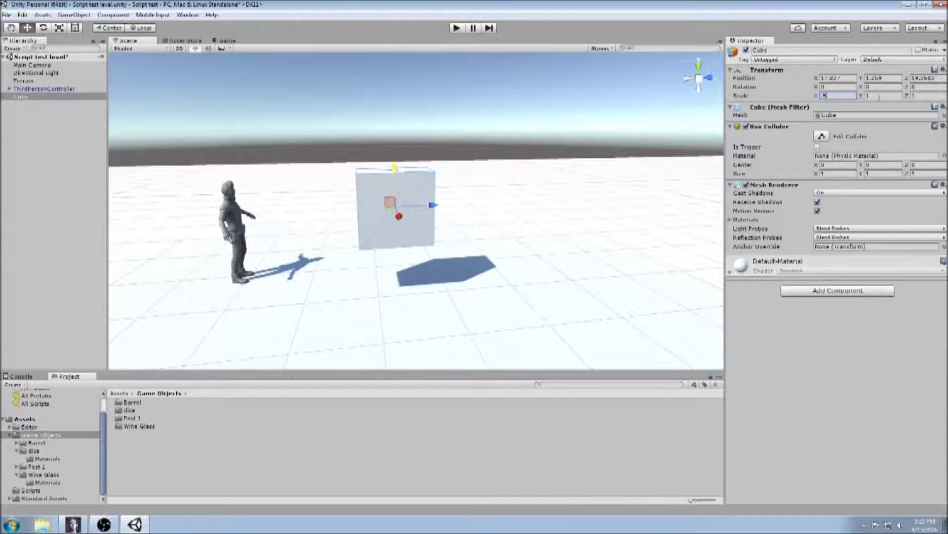
pyautogui.press('Tab')
pyautogui.write('0.5')
pyautogui.press('Tab')
pyautogui.write('0.5')
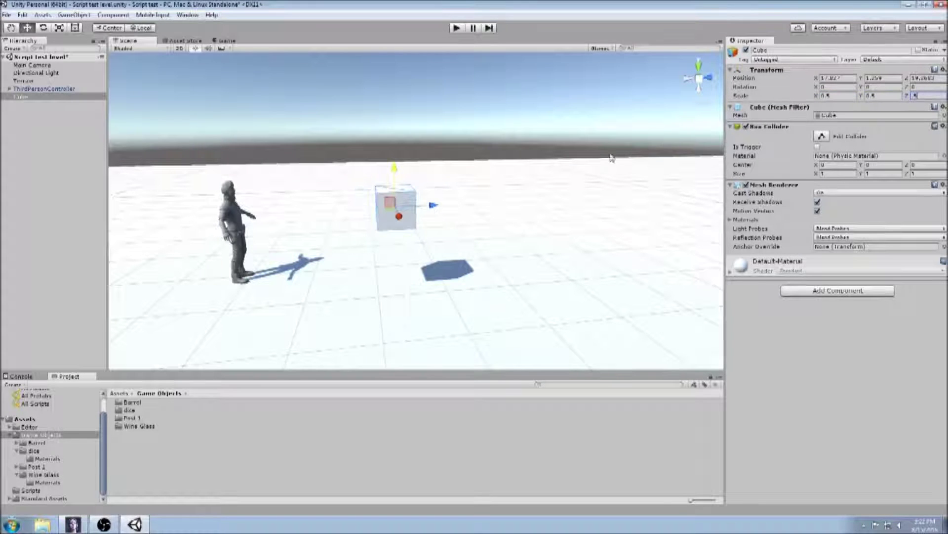
# Pan the view, then lower the cube and shift it left beside the character.
pyautogui.click(11, 27)
pyautogui.moveTo(244, 196); pyautogui.dragTo(462, 201)
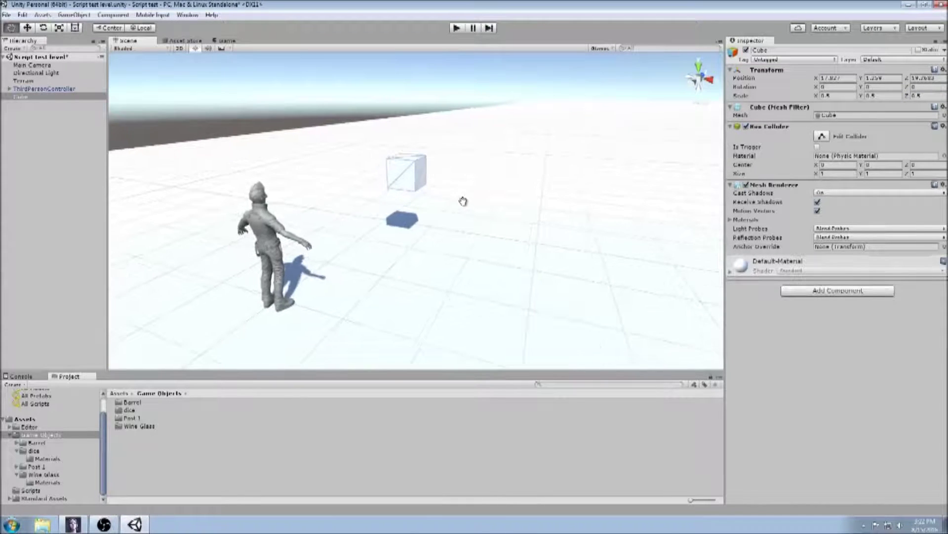
pyautogui.click(27, 28)
pyautogui.moveTo(405, 137); pyautogui.dragTo(406, 153)
pyautogui.moveTo(449, 198); pyautogui.dragTo(398, 194)
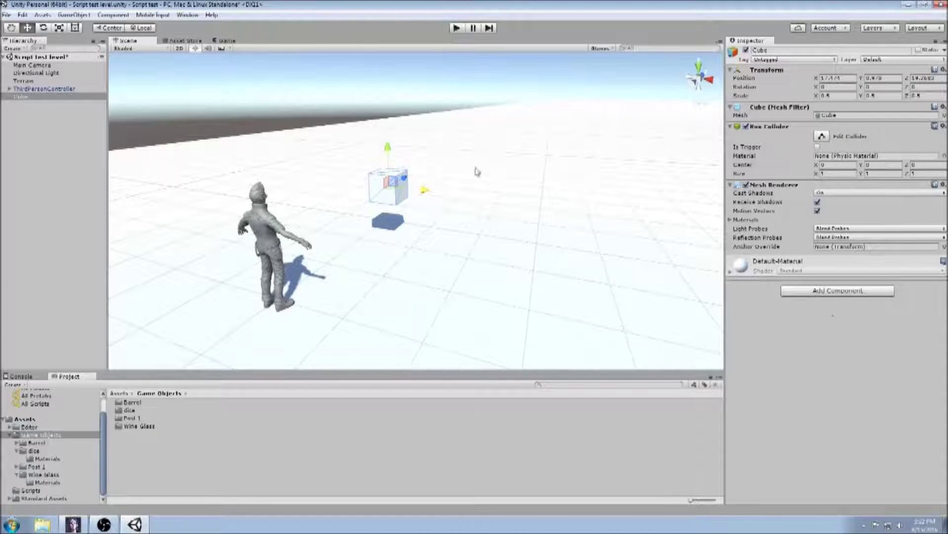
# Attach a Miscellaneous > Animation component to the Cube.
pyautogui.click(113, 15)
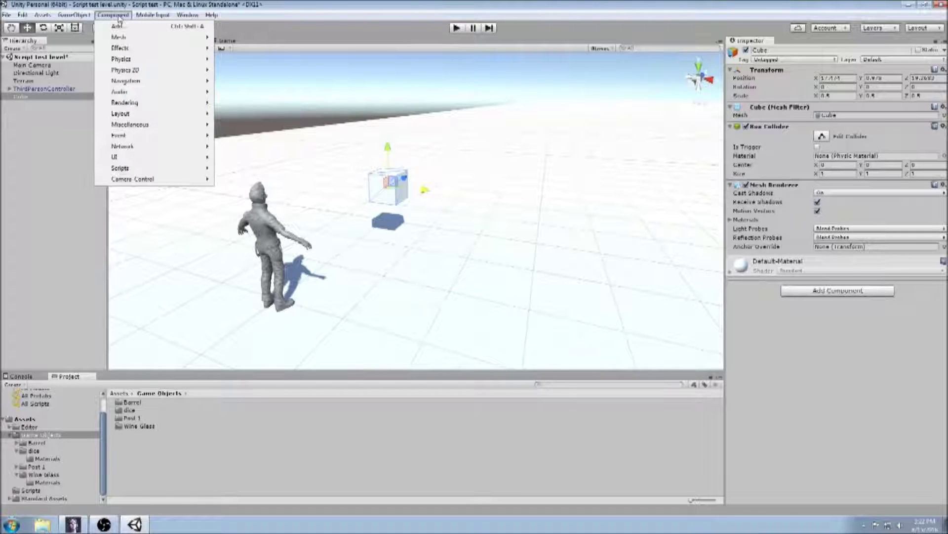
pyautogui.click(776, 317)
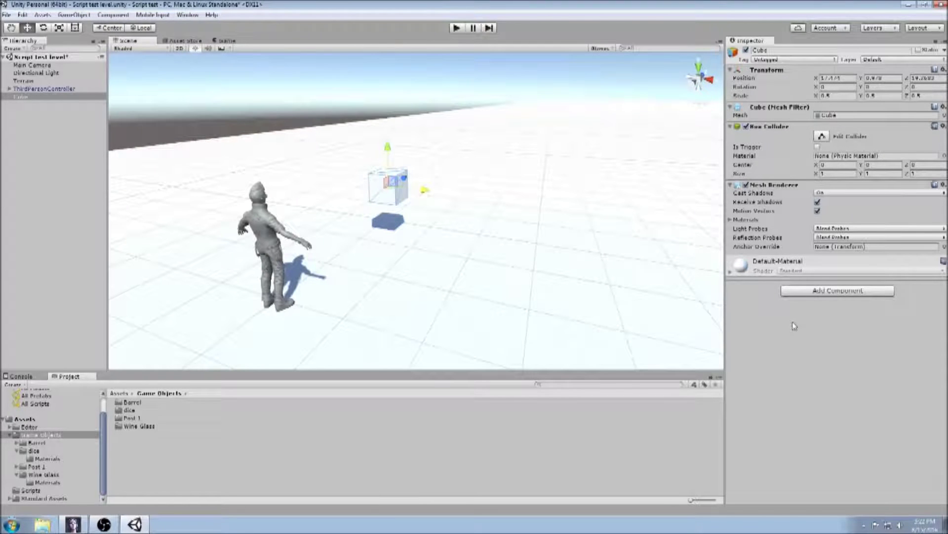
pyautogui.click(806, 293)
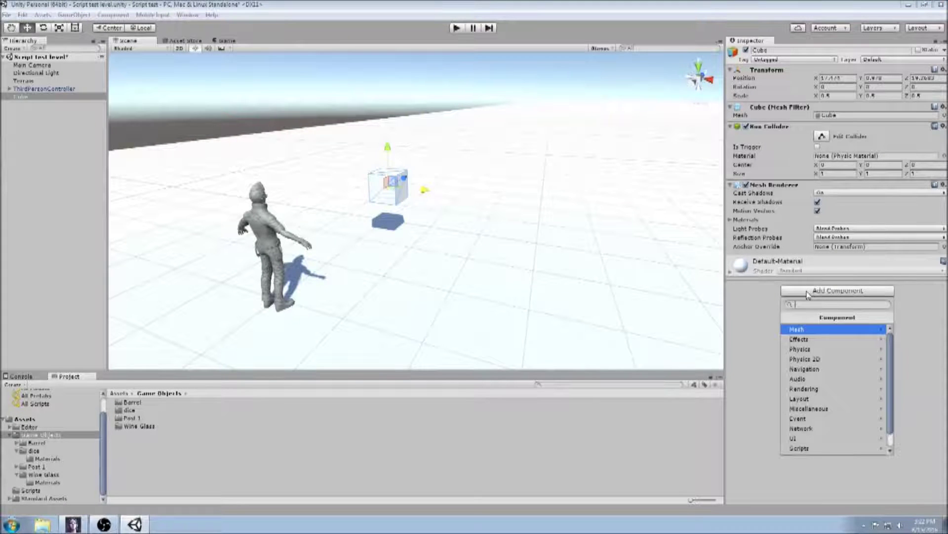
pyautogui.scroll(-1, 830, 364)
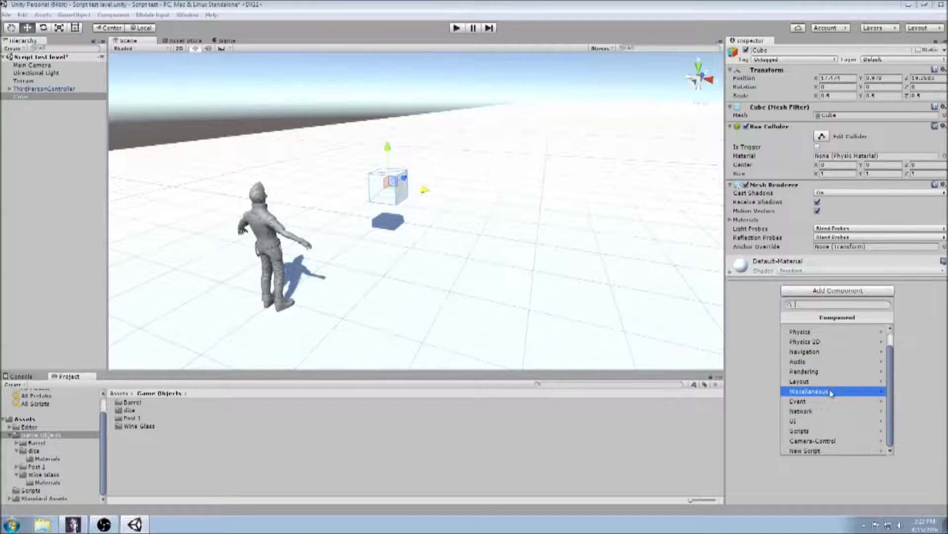
pyautogui.click(831, 393)
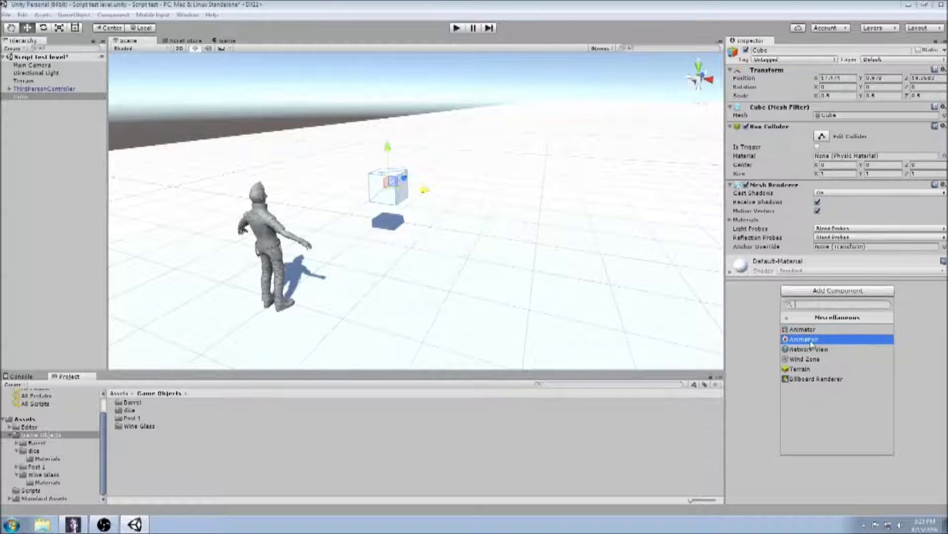
pyautogui.click(811, 343)
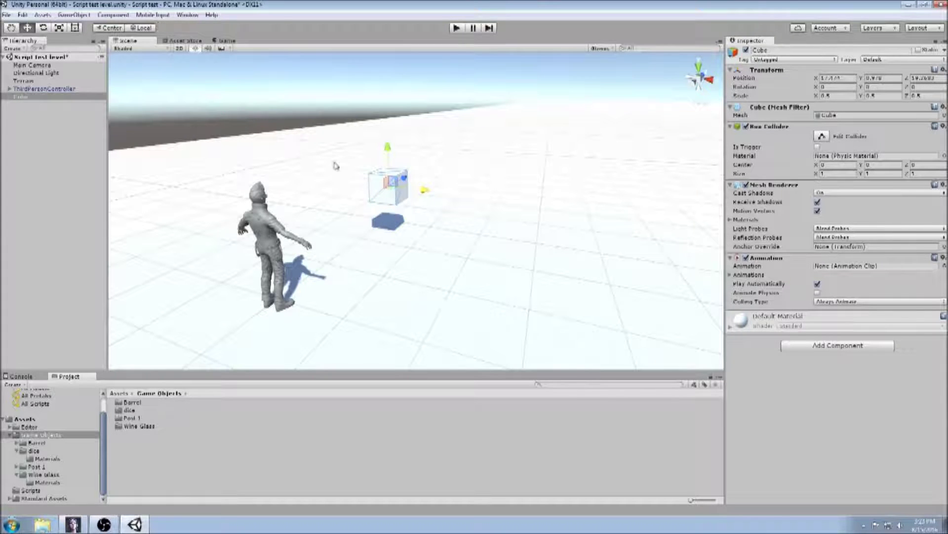
# Open the Animation window from the Window menu and dock it into the bottom panel.
pyautogui.click(112, 16)
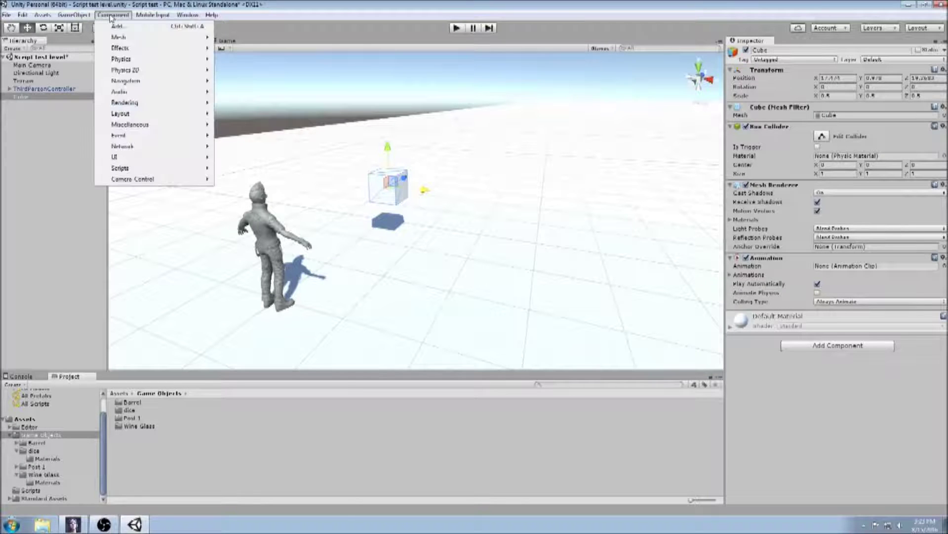
pyautogui.moveTo(181, 18)
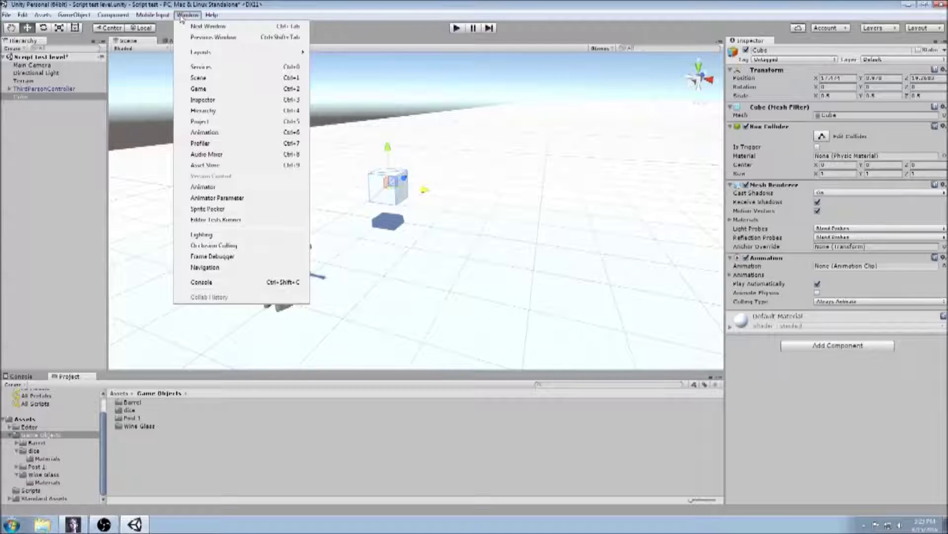
pyautogui.click(218, 133)
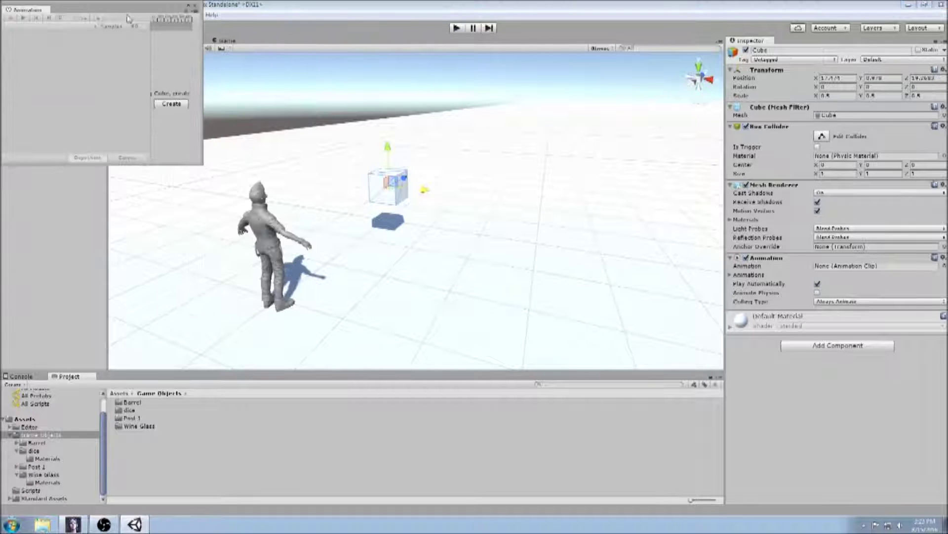
pyautogui.moveTo(127, 19); pyautogui.dragTo(279, 340)
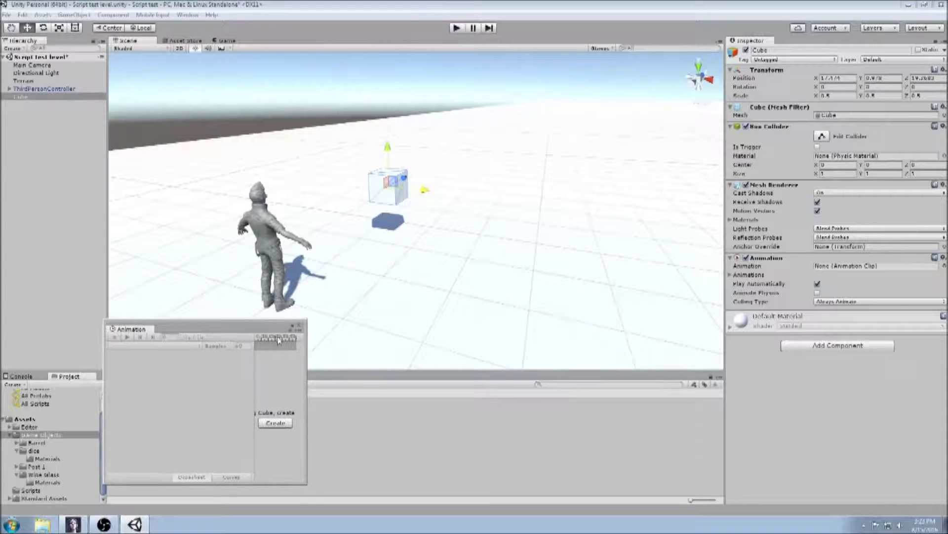
pyautogui.moveTo(141, 330); pyautogui.dragTo(330, 382)
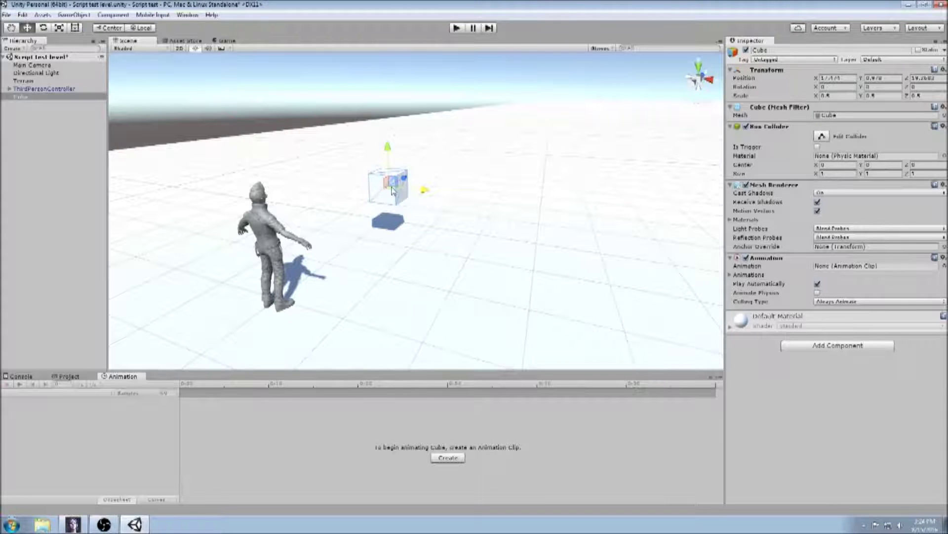
# Select the Rotate tool and frame the scene view on the Cube with F.
pyautogui.click(43, 27)
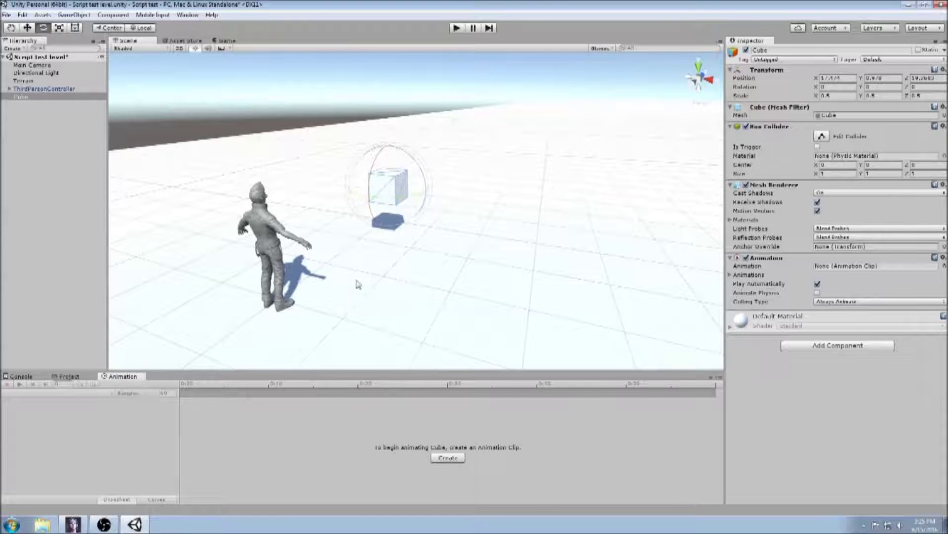
pyautogui.press('f')
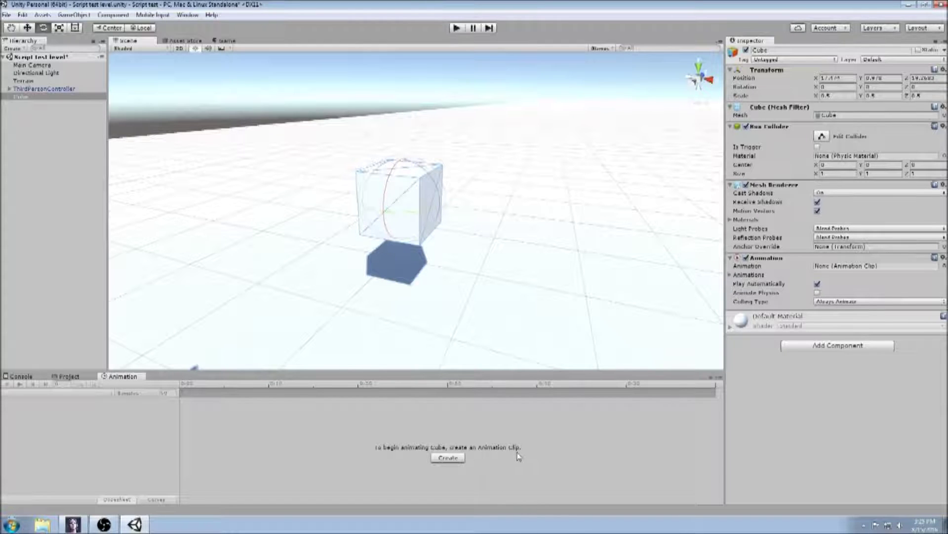
pyautogui.click(454, 459)
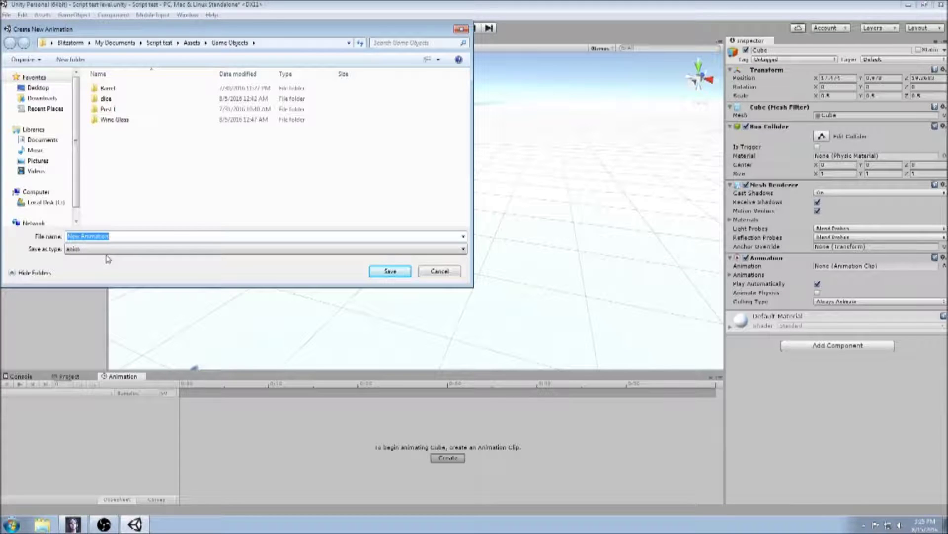
# Save the new animation clip under the name PowerUp.
pyautogui.write('Powrd')
pyautogui.write('er')
pyautogui.write('Up')
pyautogui.click(388, 272)
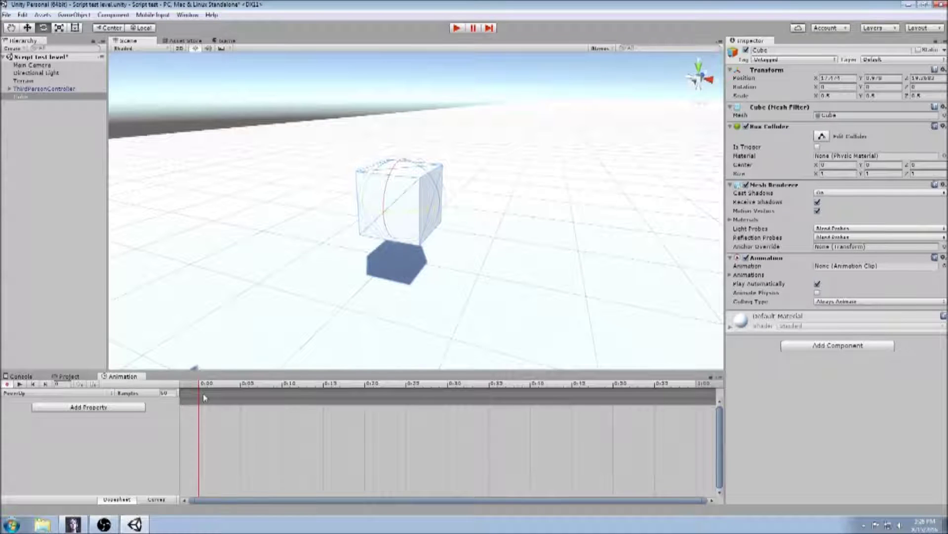
# Rotate the Cube with the gizmo, recording a Rotation keyframe at 0:00.
pyautogui.scroll(-2, 574, 416)
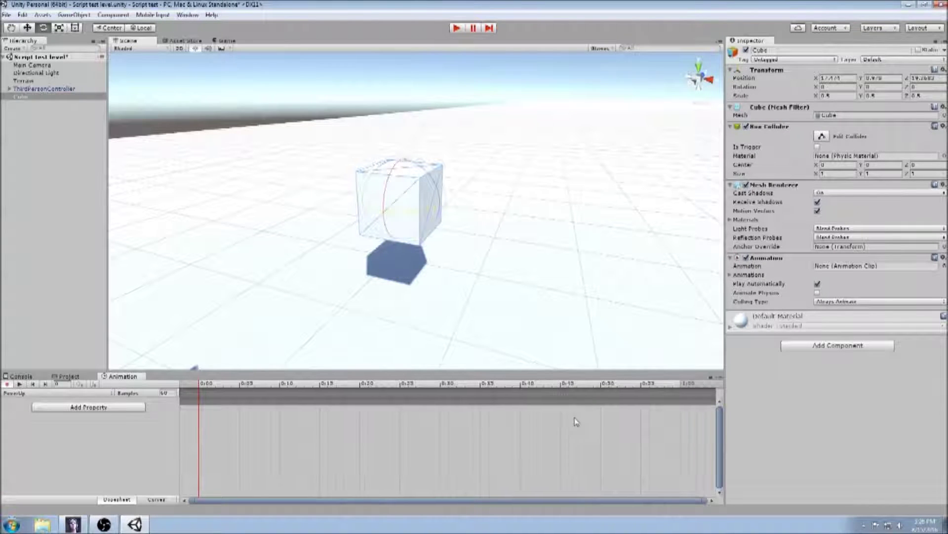
pyautogui.scroll(-1, 576, 421)
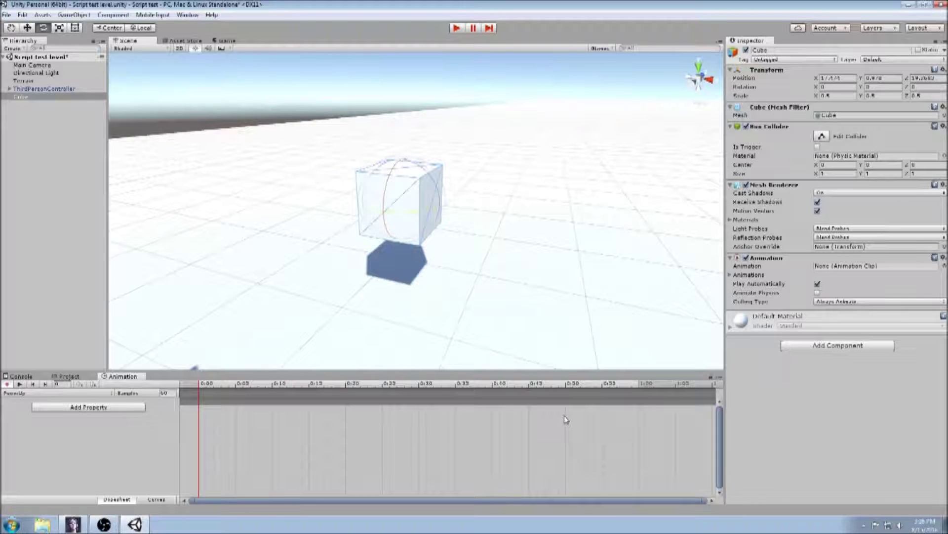
pyautogui.scroll(-3, 558, 417)
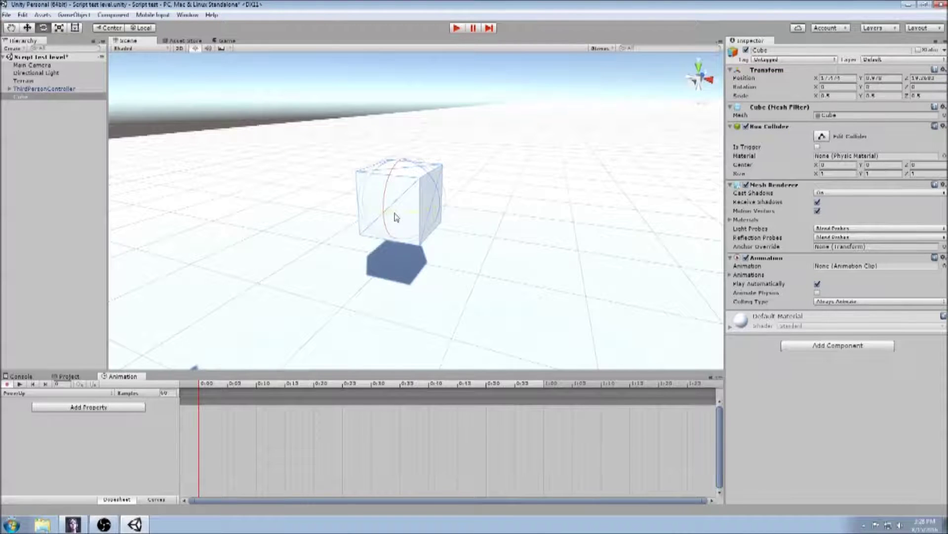
pyautogui.moveTo(396, 217); pyautogui.dragTo(418, 219)
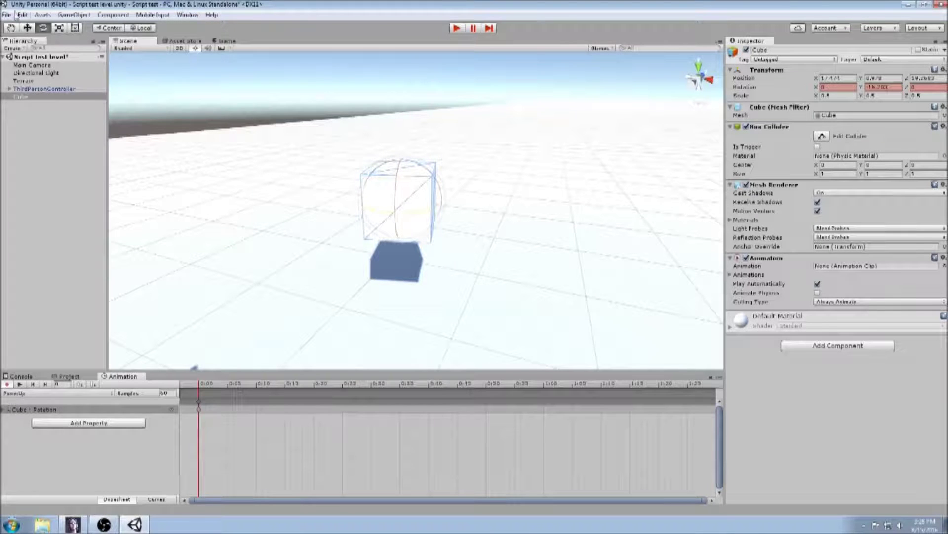
# Undo the gizmo rotation and set the Cube's Rotation Y to 15 at the clip start.
pyautogui.click(22, 15)
pyautogui.click(36, 27)
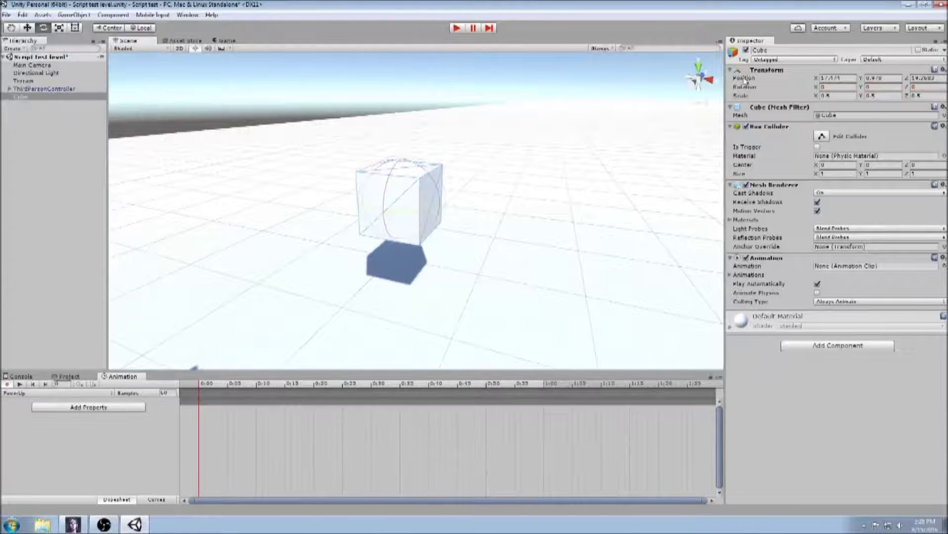
pyautogui.click(865, 88)
pyautogui.write('15')
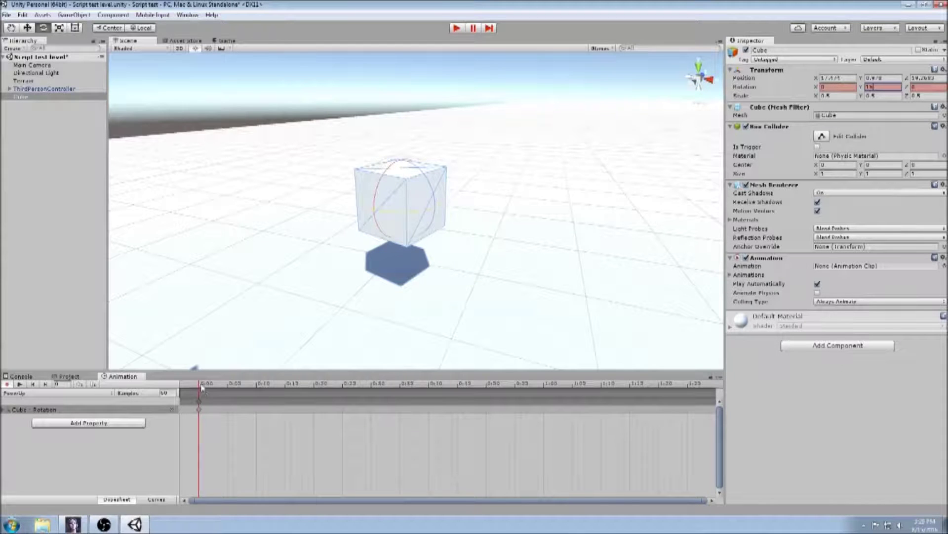
pyautogui.scroll(-3, 453, 430)
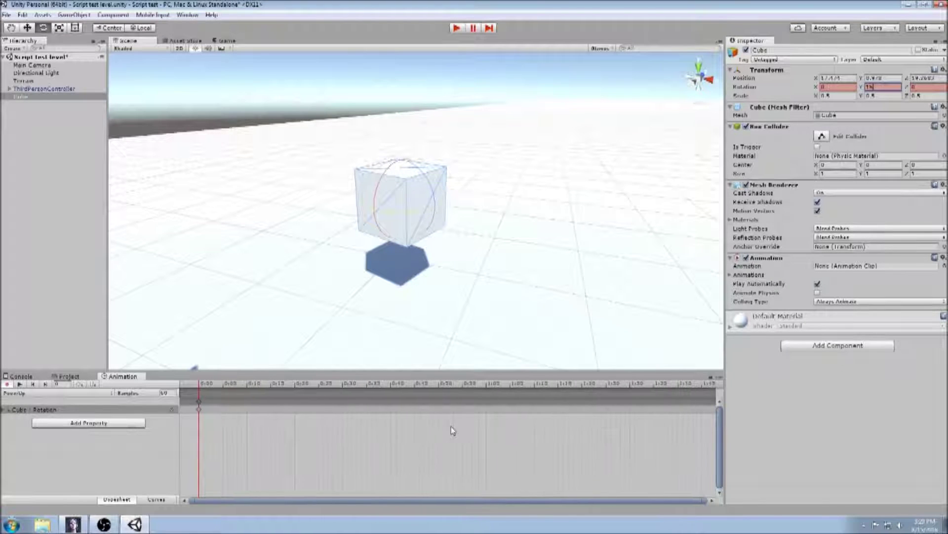
# Zoom out the dopesheet, scroll back to 0:00, and place the playhead near 1:00.
pyautogui.scroll(-5, 351, 414)
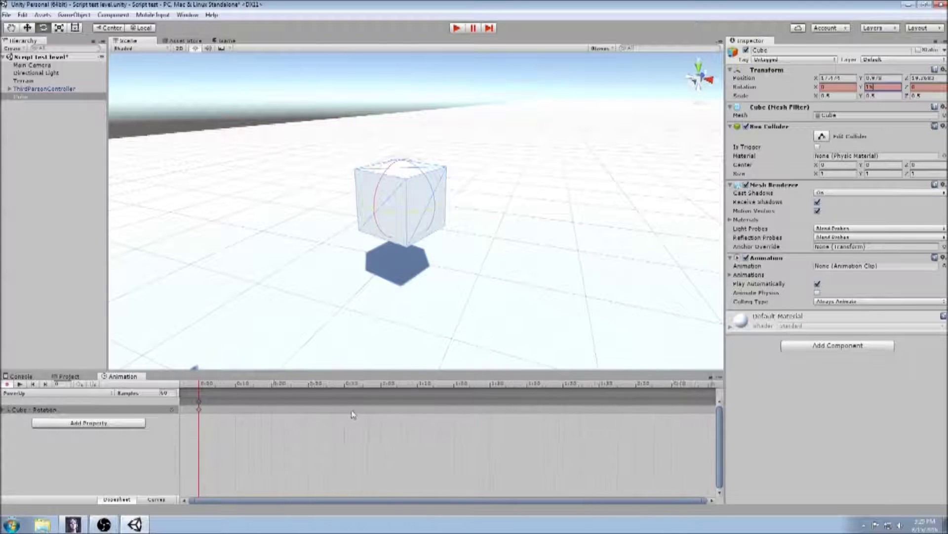
pyautogui.scroll(-5, 351, 414)
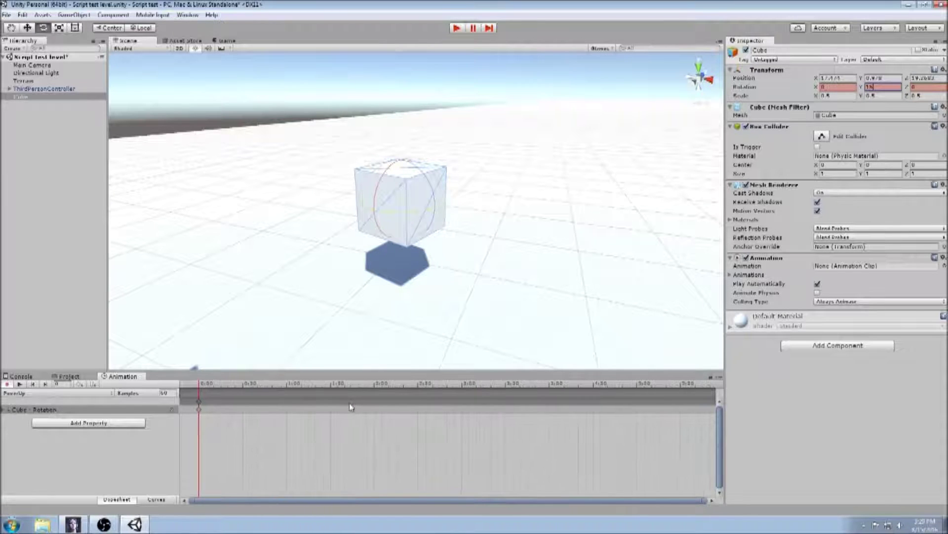
pyautogui.scroll(1, 349, 403)
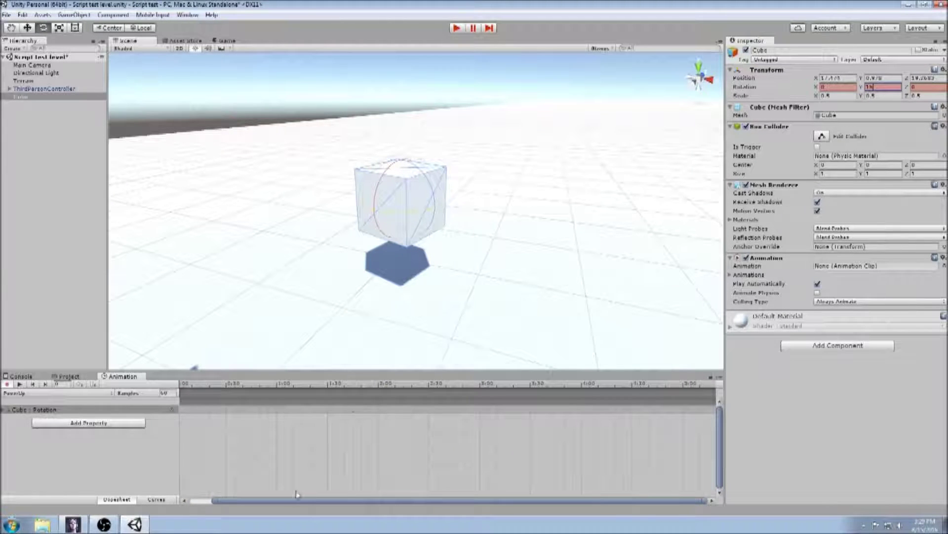
pyautogui.moveTo(293, 503); pyautogui.dragTo(237, 500)
pyautogui.scroll(3, 279, 422)
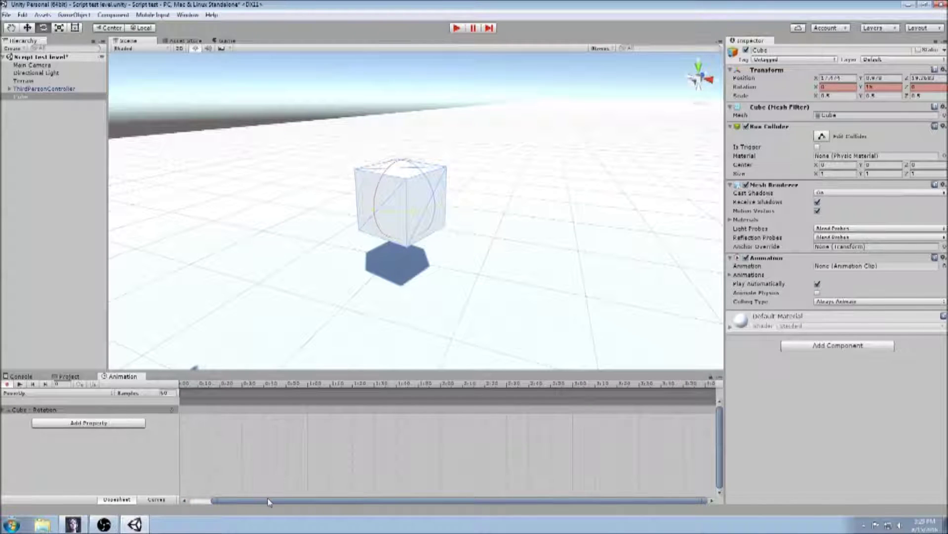
pyautogui.moveTo(271, 501); pyautogui.dragTo(237, 501)
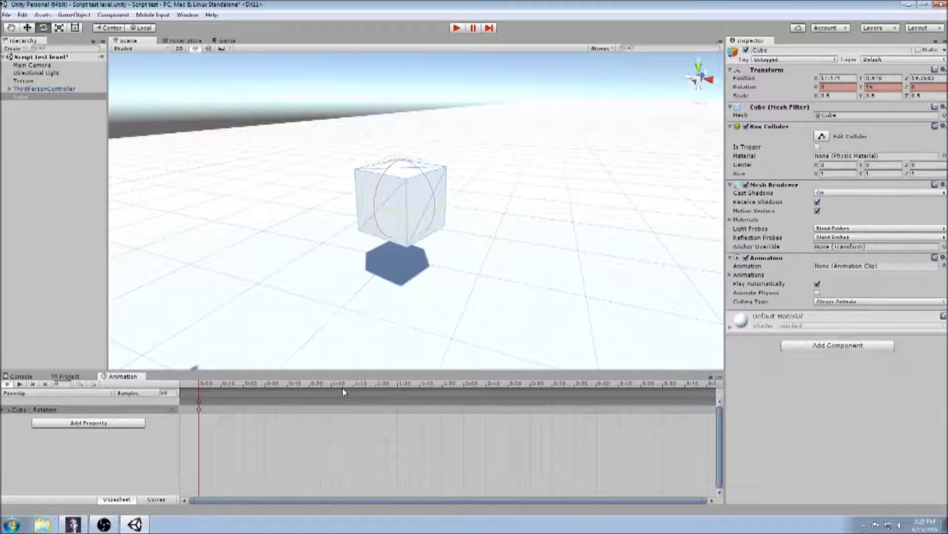
pyautogui.click(342, 387)
# Key Rotation Y 360 at 1:00, preview the spin, and move that keyframe to about 2:00.
pyautogui.click(868, 87)
pyautogui.write('360')
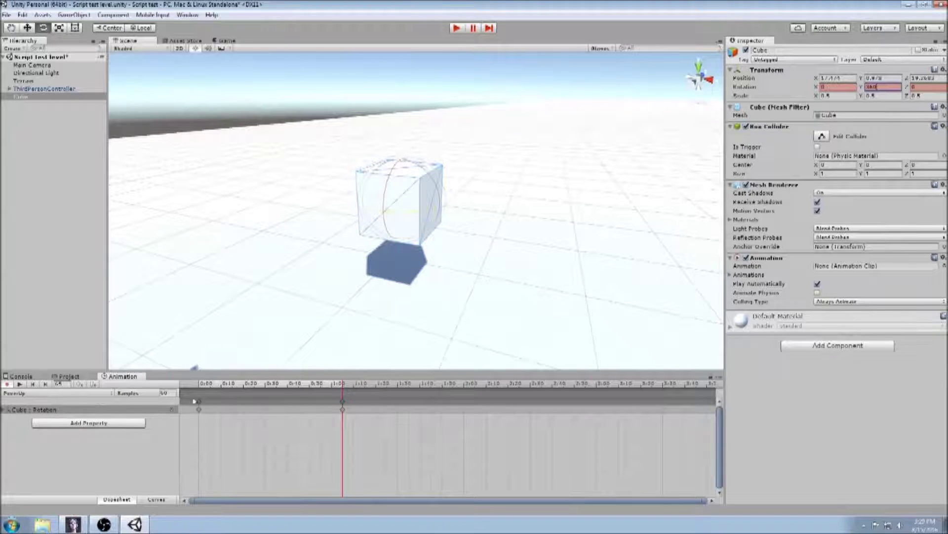
pyautogui.click(19, 385)
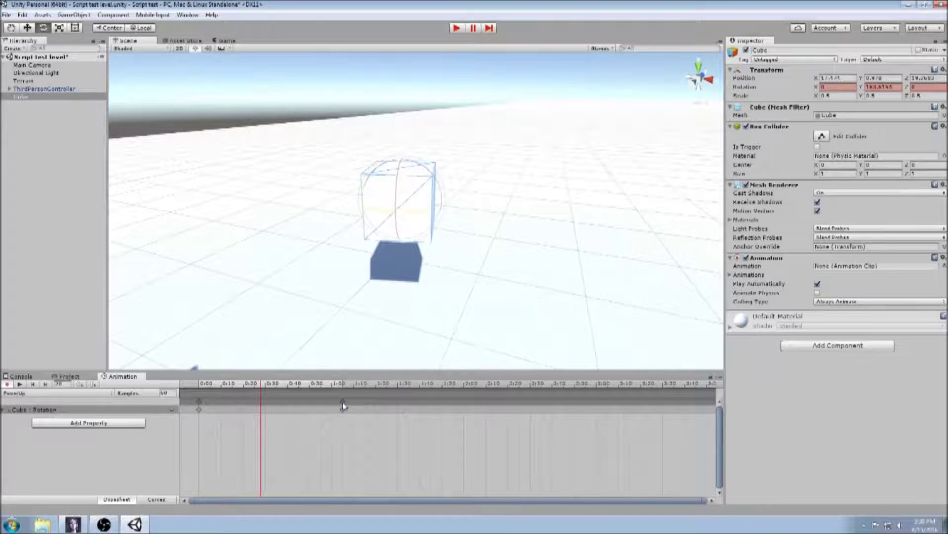
pyautogui.moveTo(344, 406); pyautogui.dragTo(474, 408)
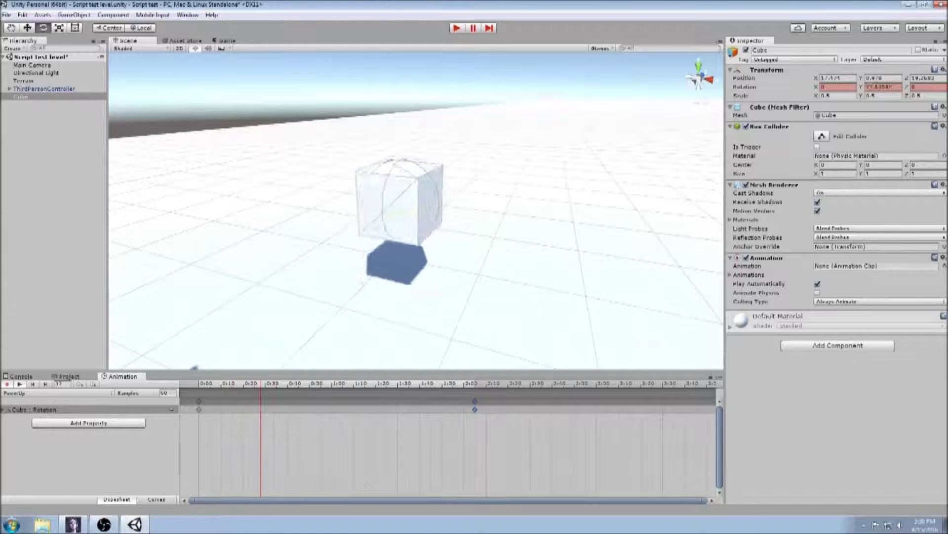
# Stop playback, set Rotation Y to 0 at 0:00, and replay the full spin.
pyautogui.click(19, 385)
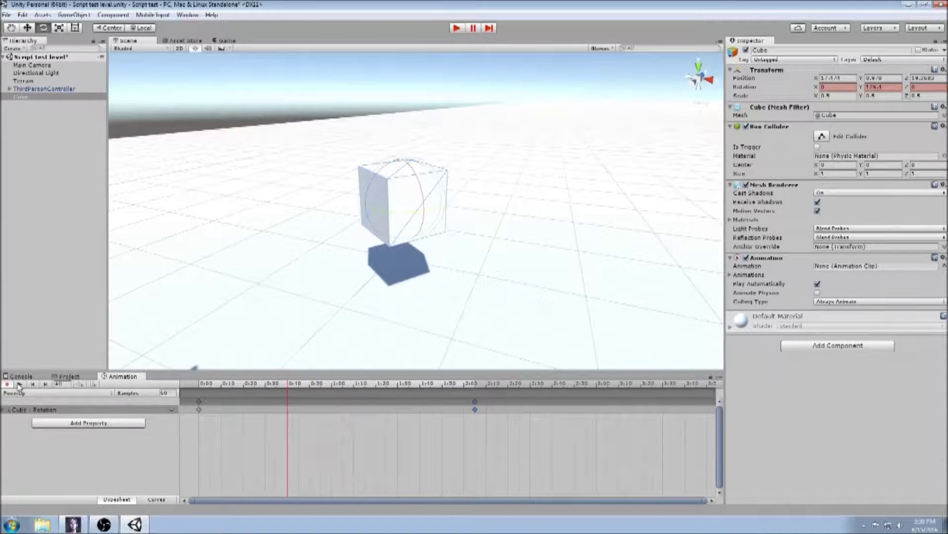
pyautogui.click(201, 389)
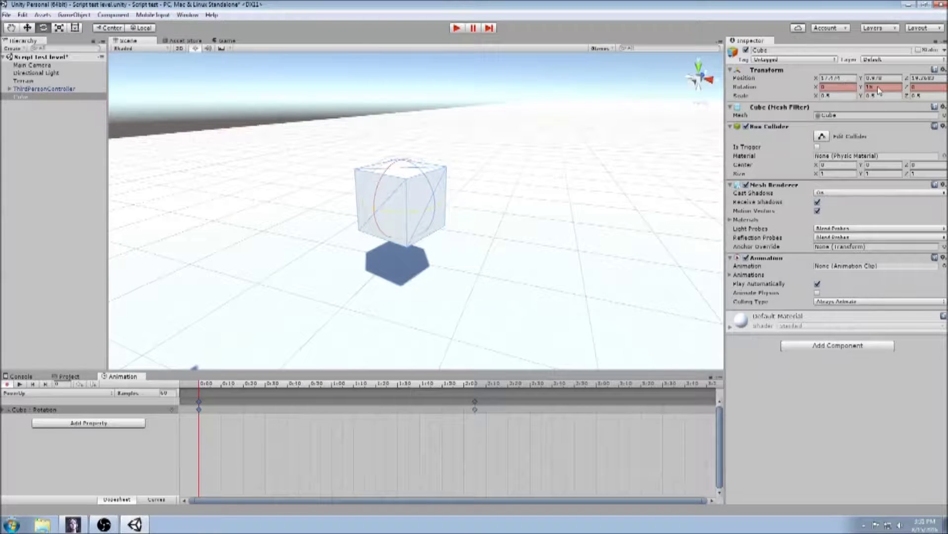
pyautogui.write('0')
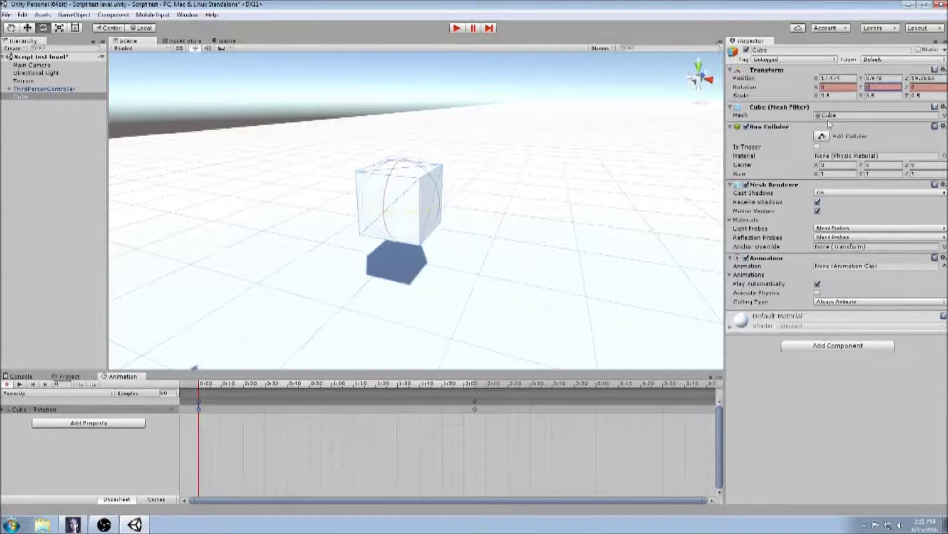
pyautogui.click(20, 385)
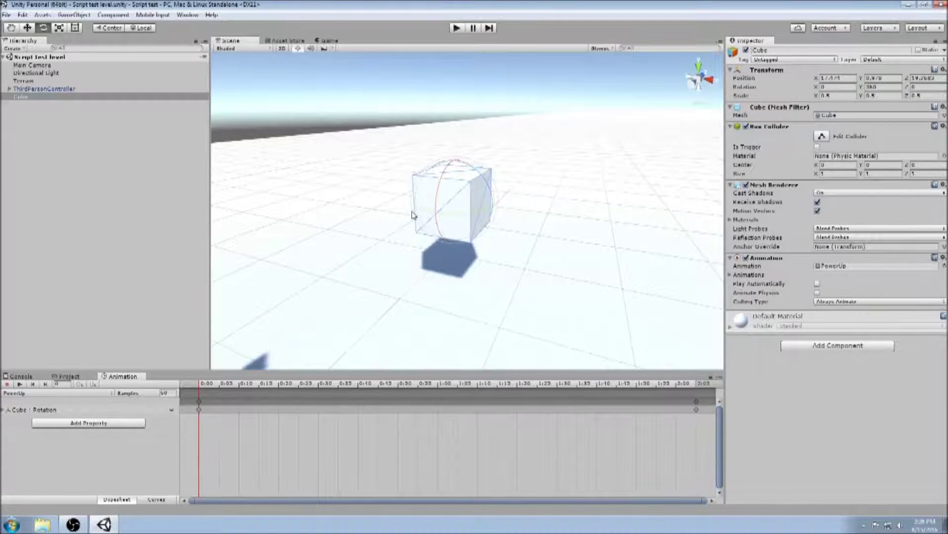
# Find the PowerUp.anim clip in the Game Objects folder and show its settings in the Inspector.
pyautogui.click(69, 376)
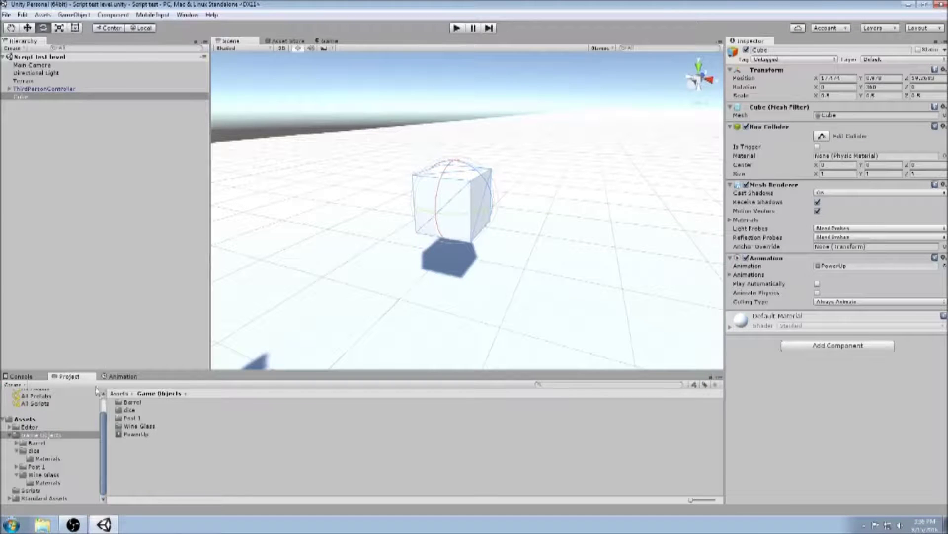
pyautogui.click(105, 452)
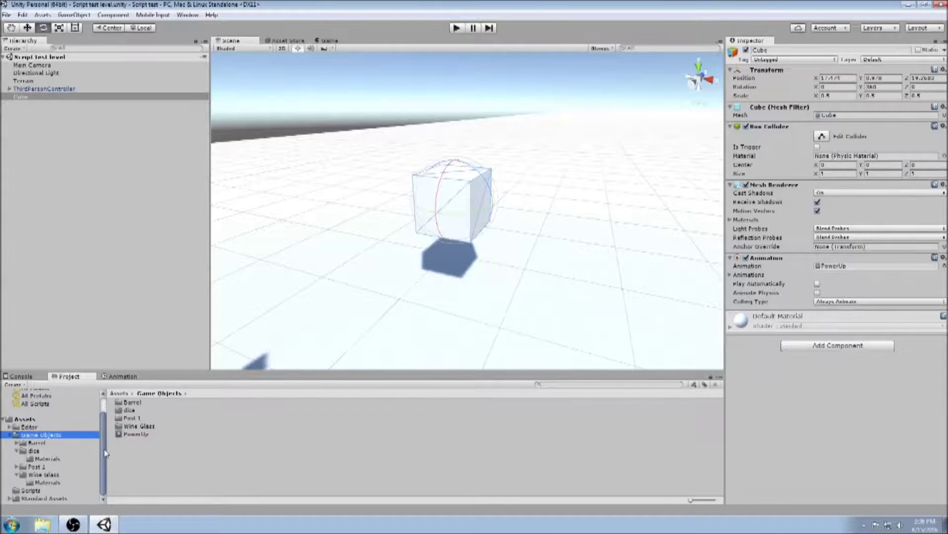
pyautogui.scroll(2, 50, 409)
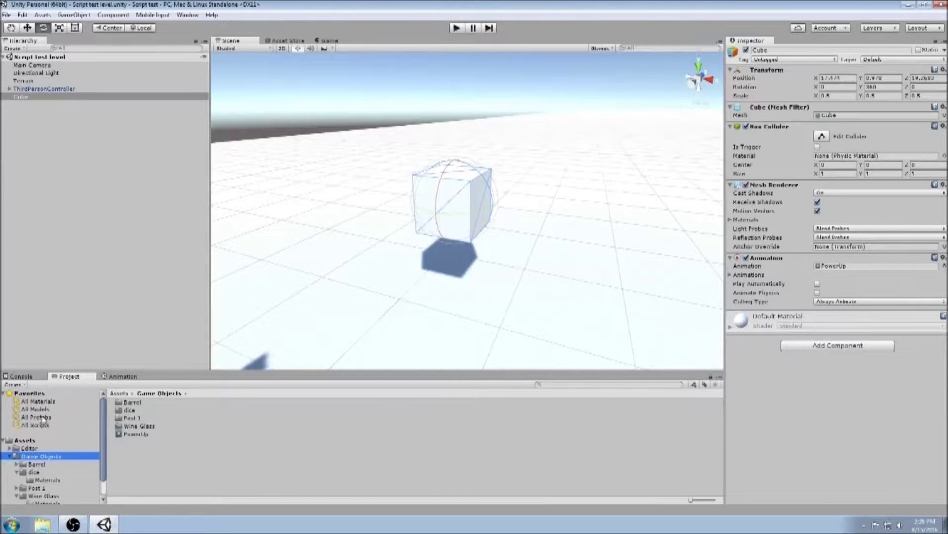
pyautogui.click(41, 402)
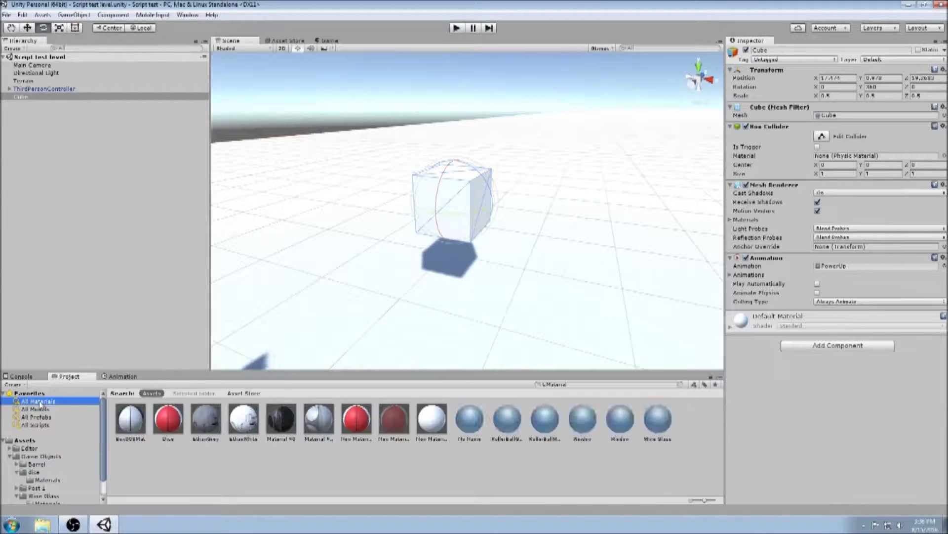
pyautogui.click(38, 410)
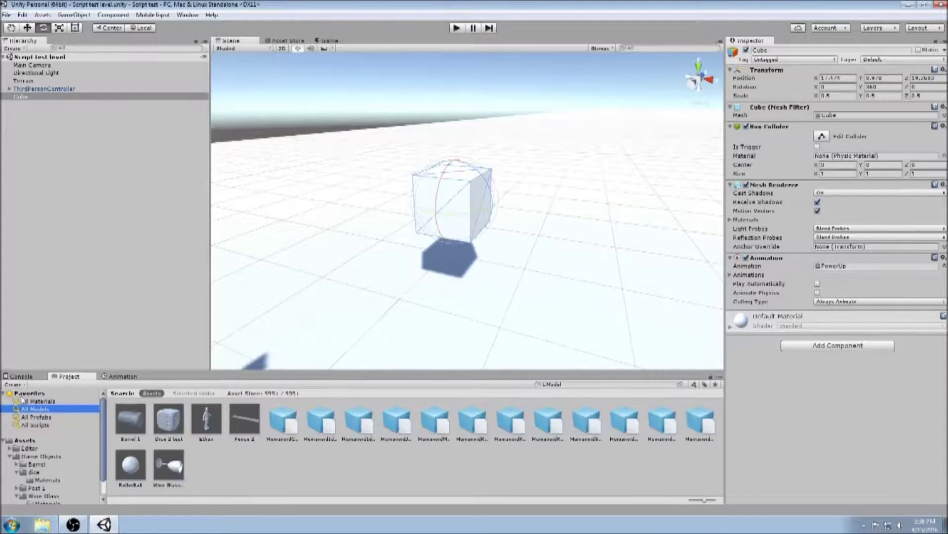
pyautogui.click(842, 267)
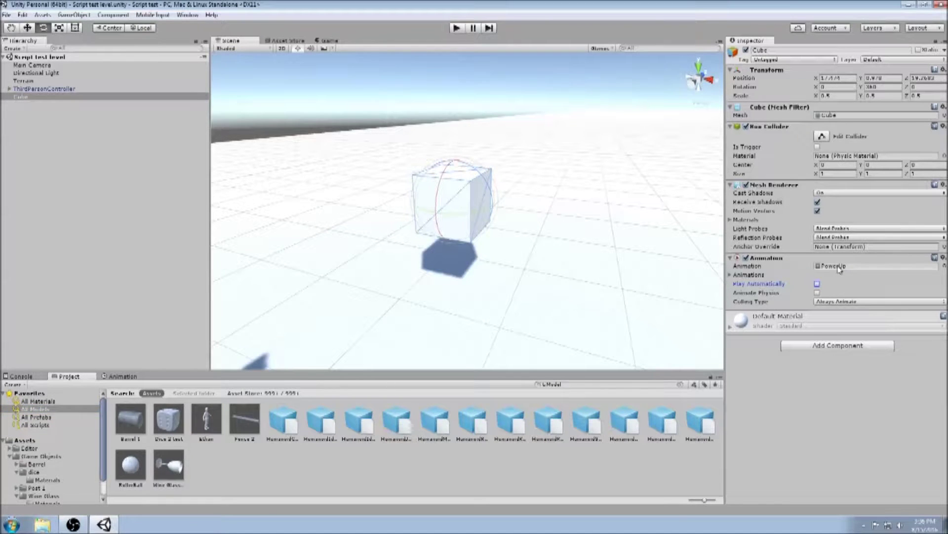
pyautogui.doubleClick(840, 266)
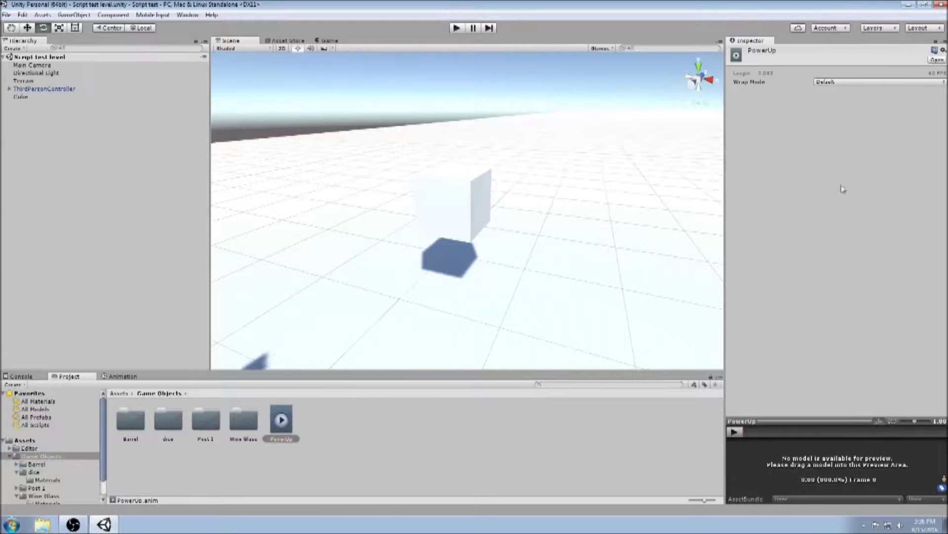
# Change the PowerUp clip's Wrap Mode from Default to Loop.
pyautogui.click(934, 82)
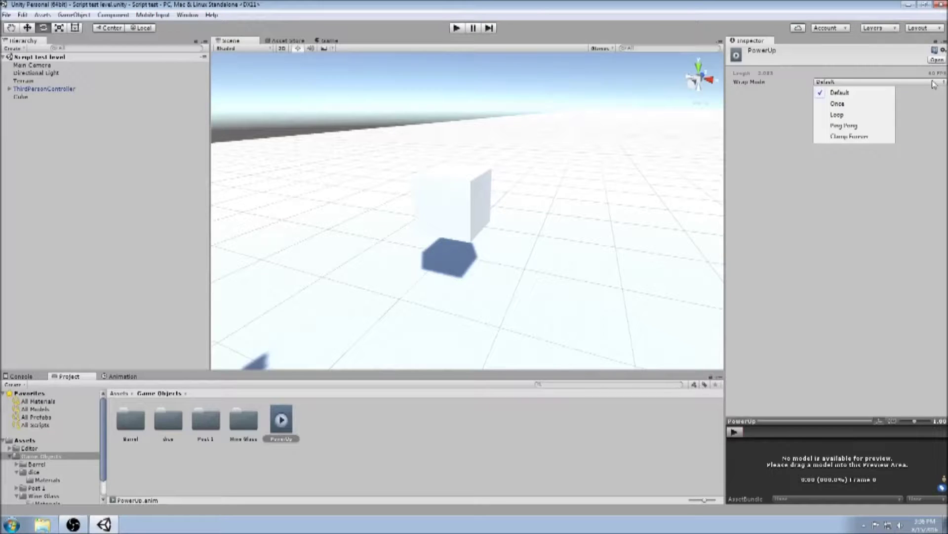
pyautogui.click(877, 188)
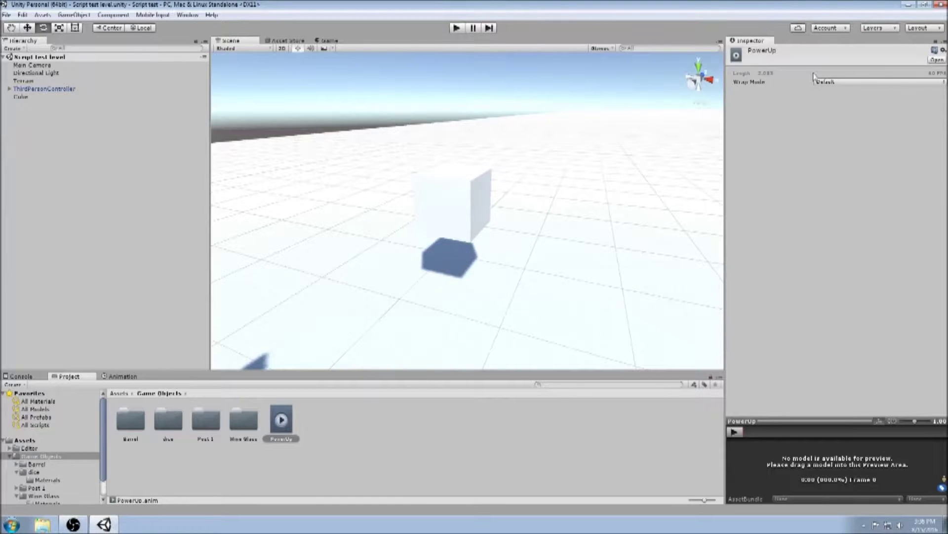
pyautogui.click(864, 84)
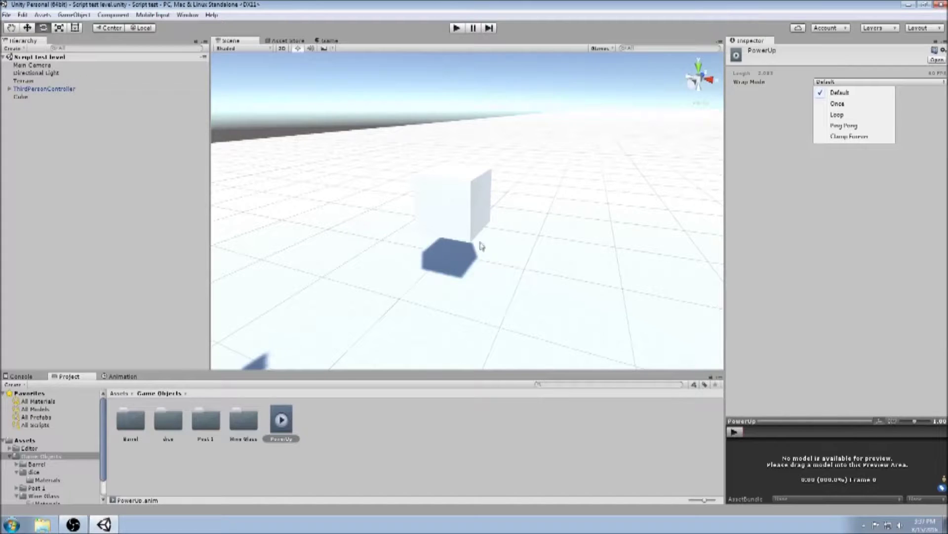
pyautogui.click(838, 115)
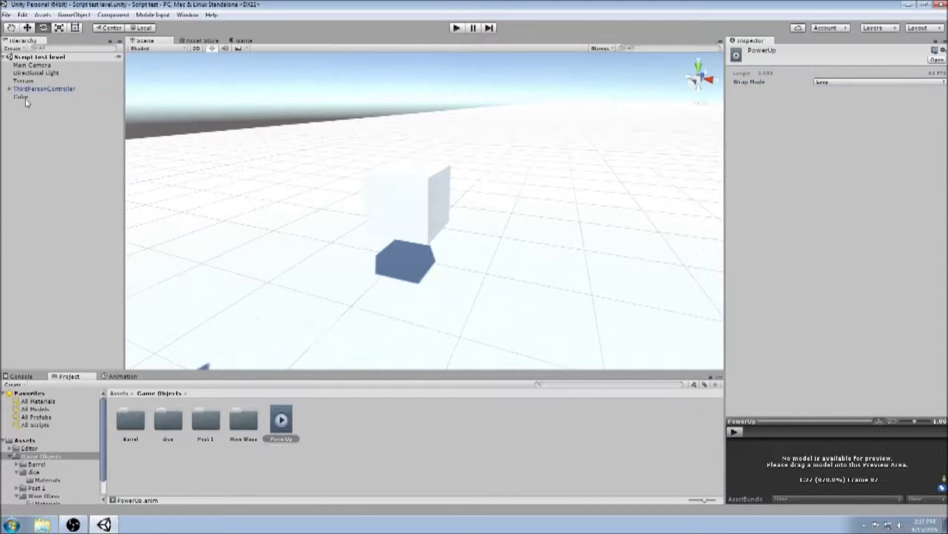
pyautogui.click(26, 97)
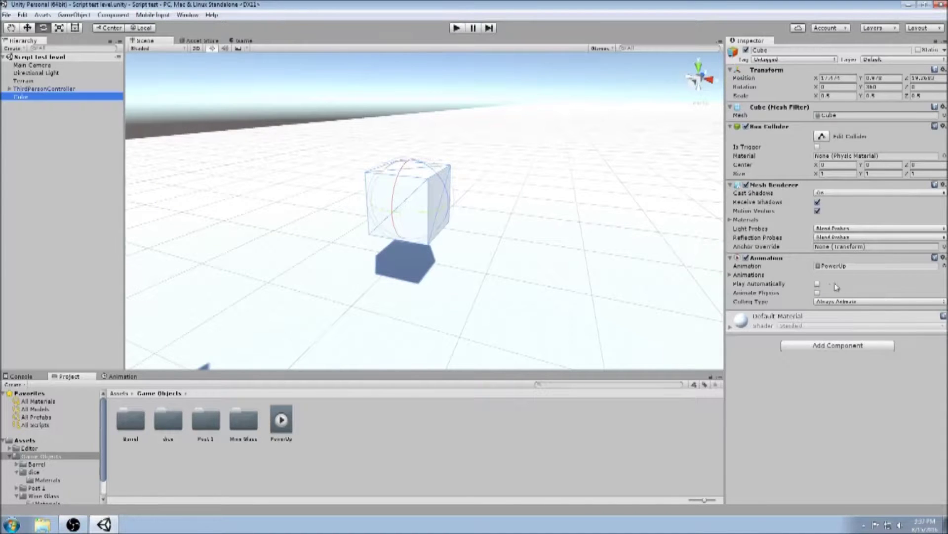
# Enable Play Automatically on the Cube's Animation, then test-run the game by walking around the cube.
pyautogui.click(818, 283)
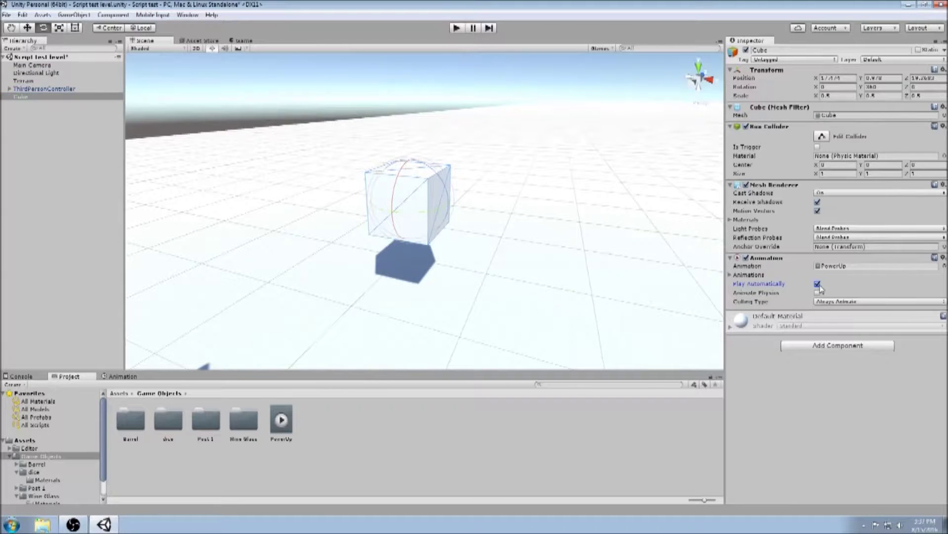
pyautogui.click(456, 28)
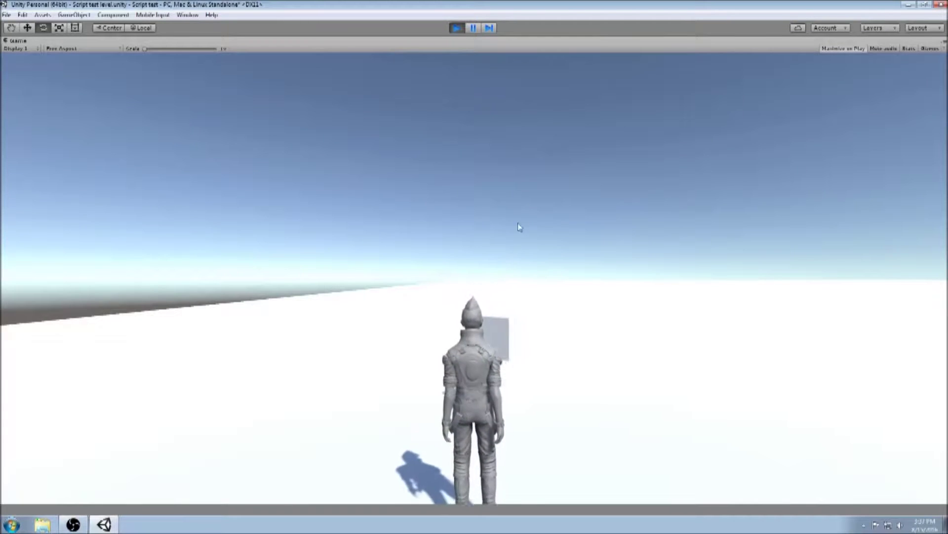
pyautogui.press('w')
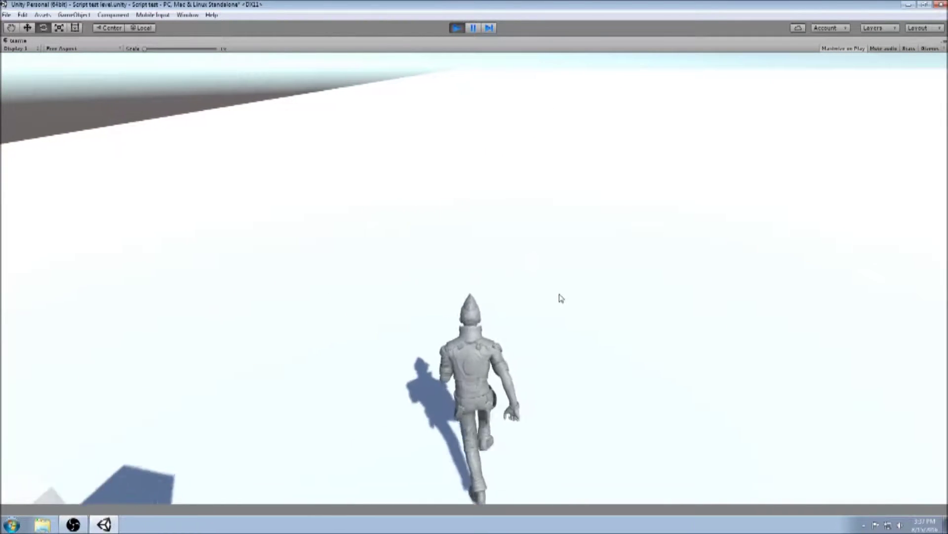
pyautogui.press('s')
pyautogui.press('w')
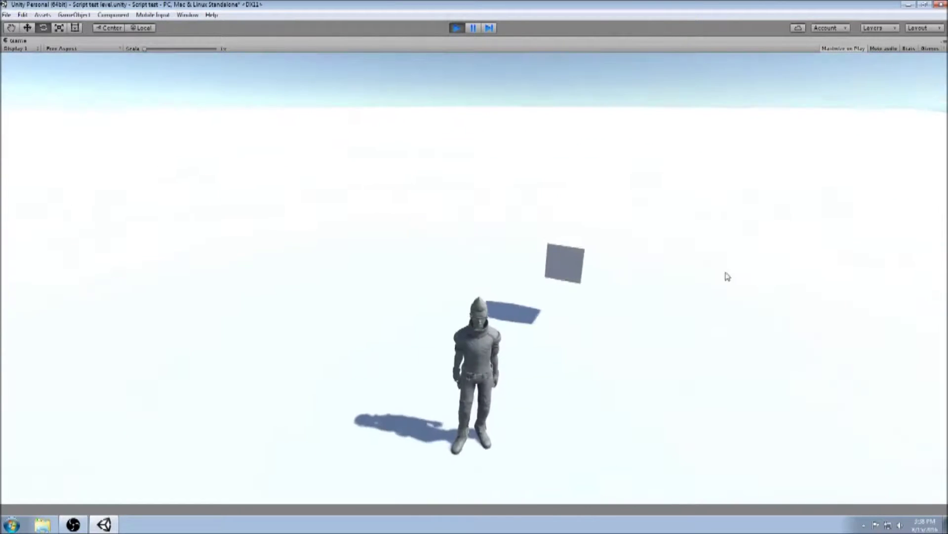
pyautogui.press('d')
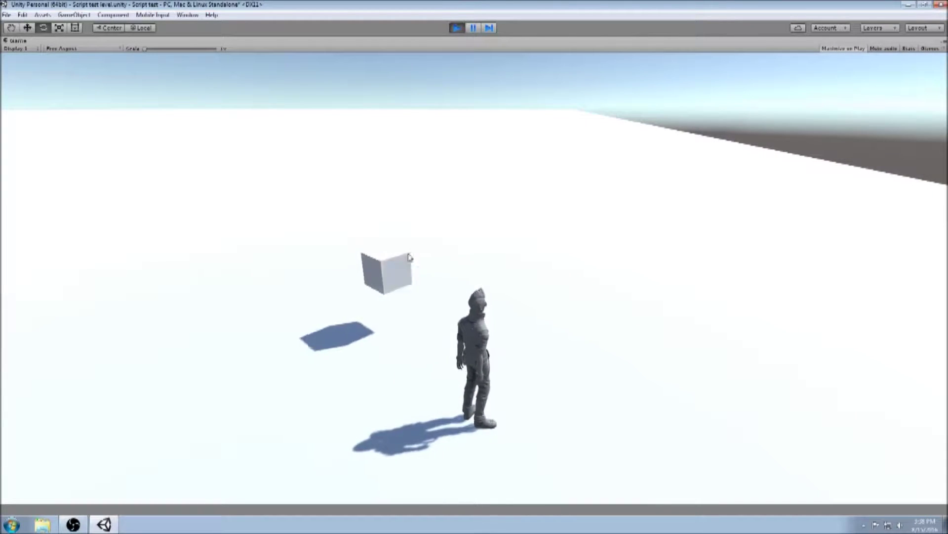
pyautogui.hotkey('ctrl', 'p')
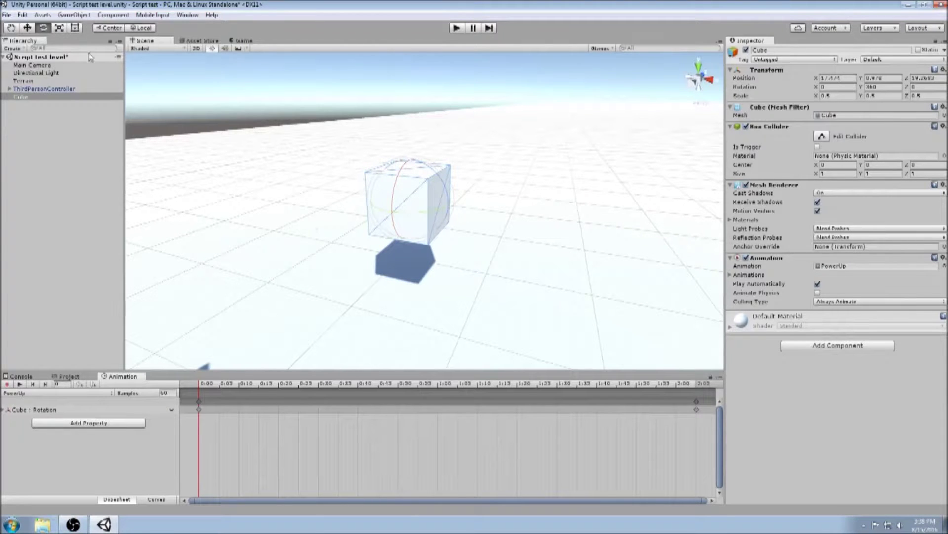
# With the Move tool active, start recording the cube and set the timeline to 1:00.
pyautogui.click(28, 28)
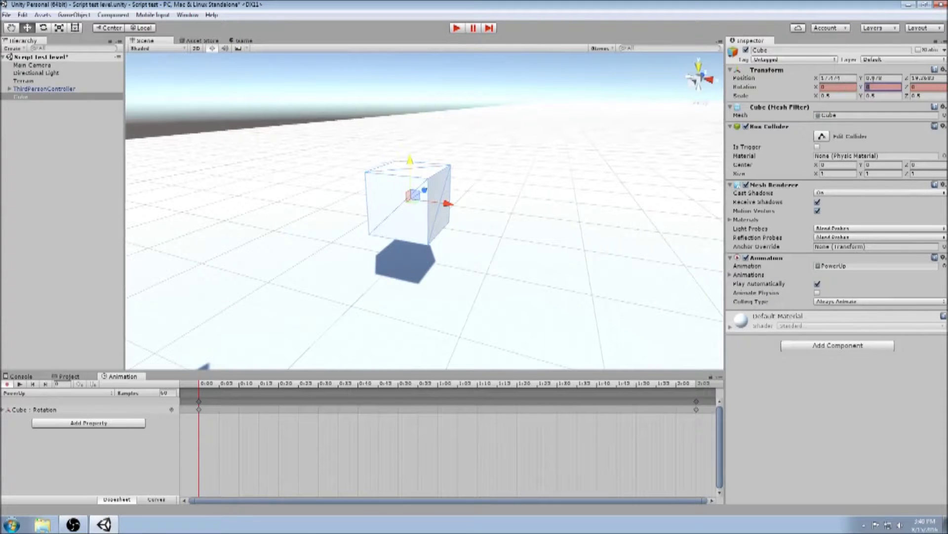
pyautogui.click(888, 78)
pyautogui.click(439, 388)
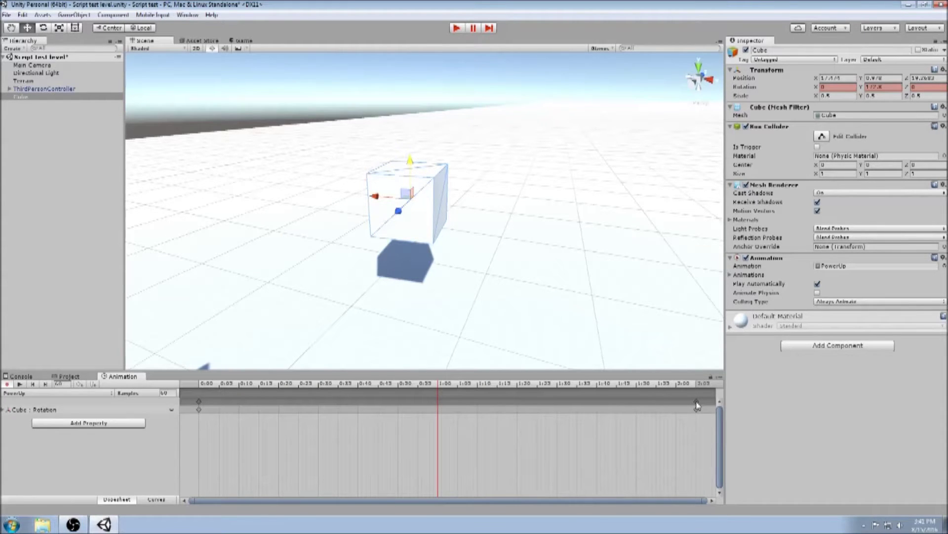
# Move the final rotation keys to 2:00 and set Position Y to 1.2 at 1:00.
pyautogui.moveTo(697, 405); pyautogui.dragTo(677, 406)
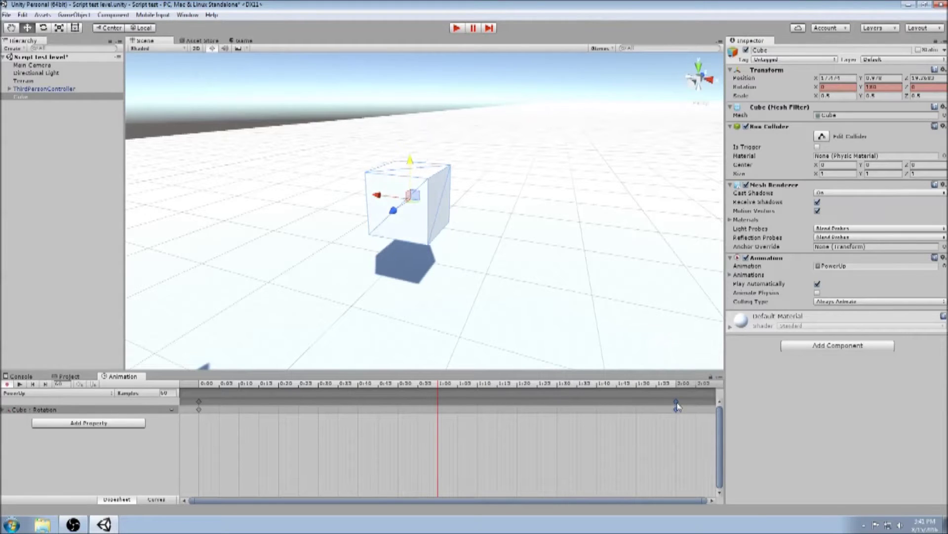
pyautogui.doubleClick(868, 81)
pyautogui.write('1')
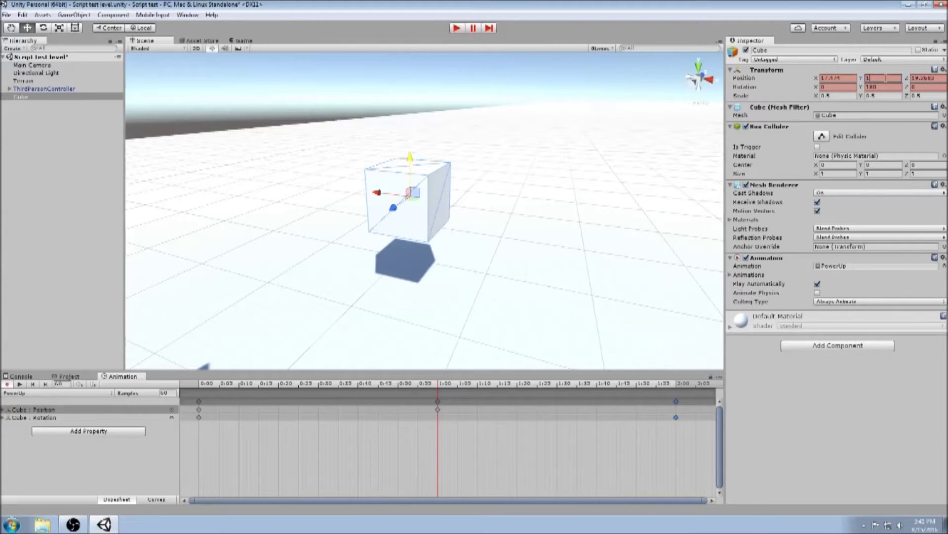
pyautogui.write('.5')
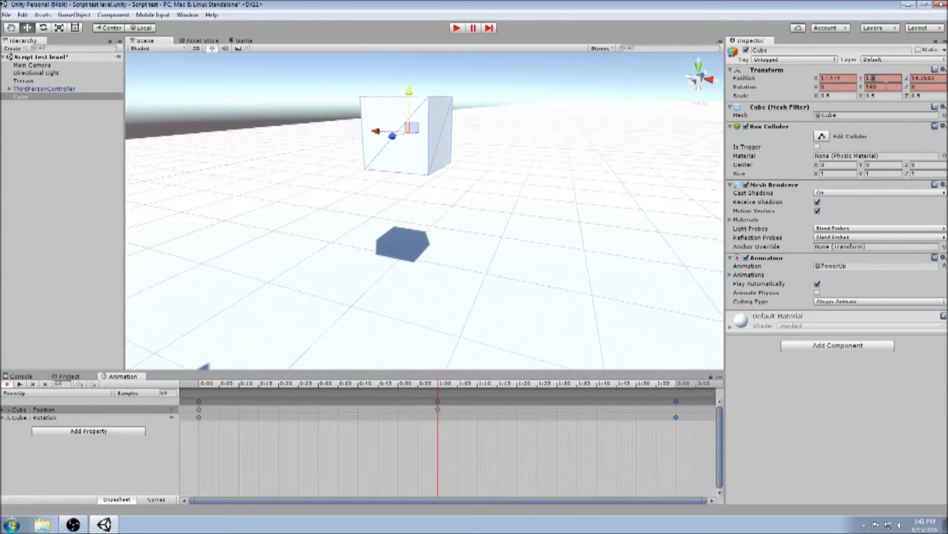
pyautogui.press('BackSpace')
pyautogui.write('2')
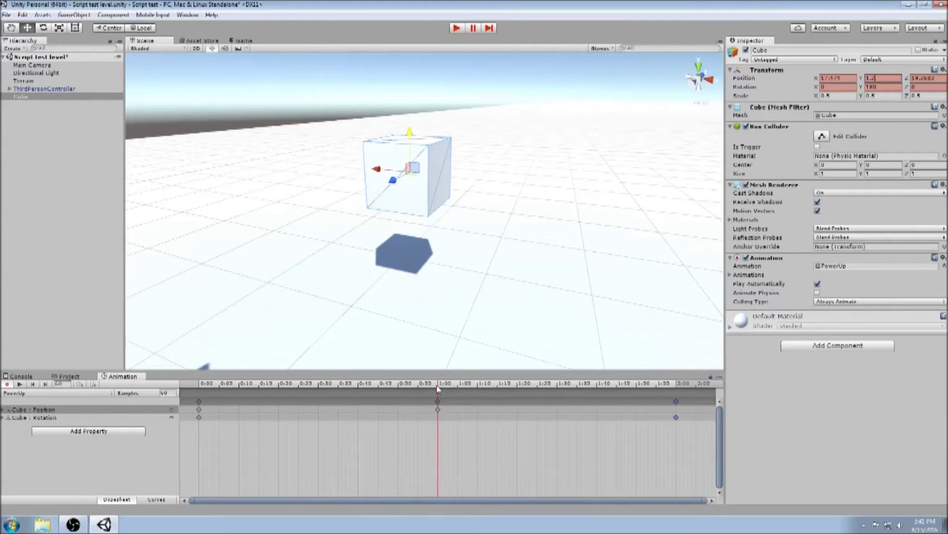
# At 2:00, restore the cube's original Position Y, then preview the spin-and-bob animation.
pyautogui.moveTo(437, 389); pyautogui.dragTo(677, 387)
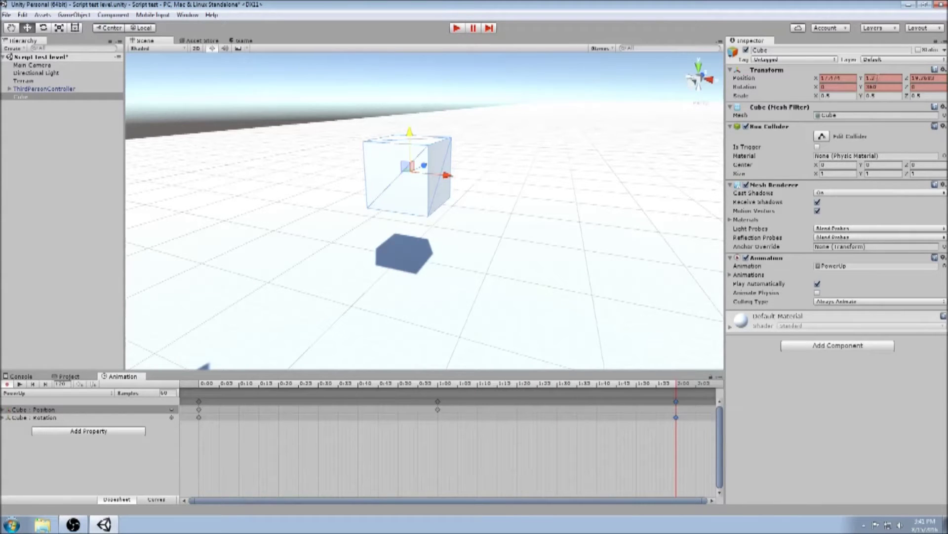
pyautogui.click(870, 78)
pyautogui.write('970')
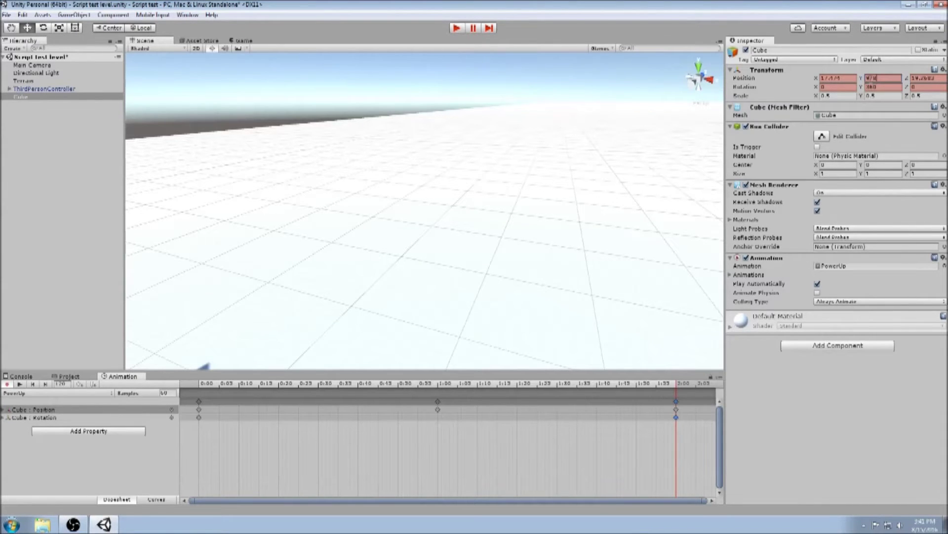
pyautogui.press('Return')
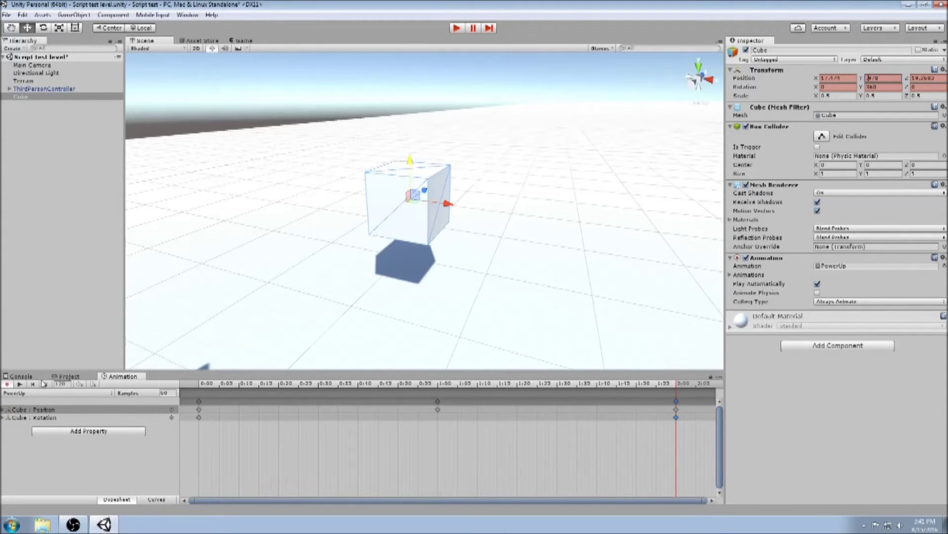
pyautogui.click(19, 385)
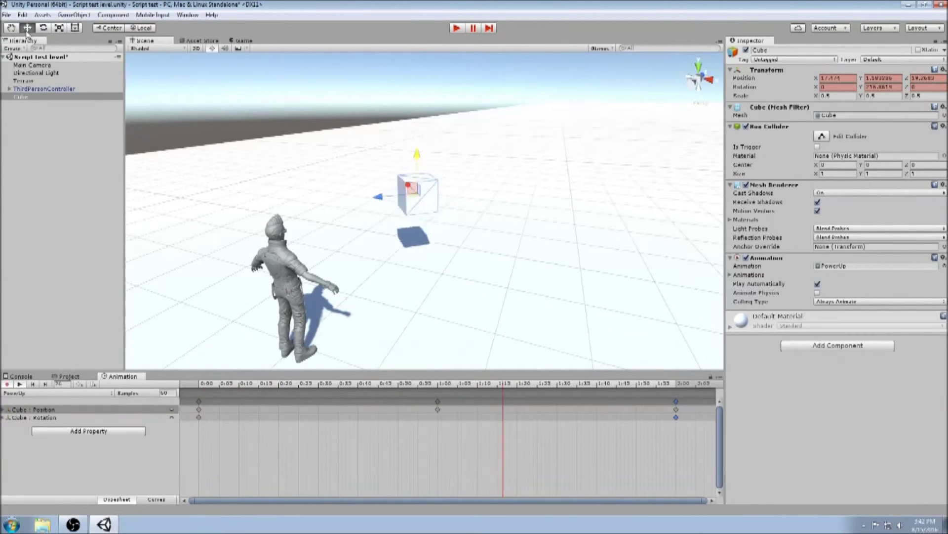
# Stop the preview, turn off recording, and run the game to view the animated cube.
pyautogui.click(19, 384)
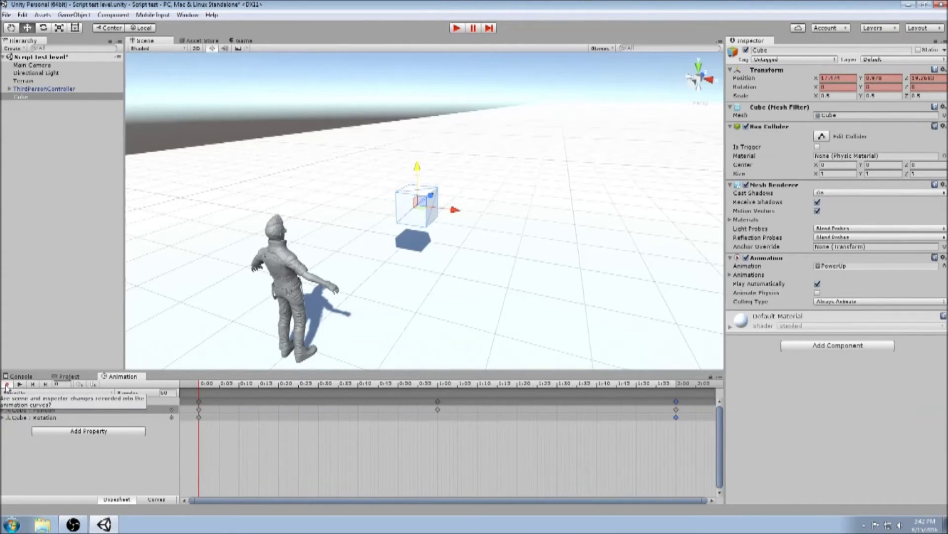
pyautogui.click(6, 384)
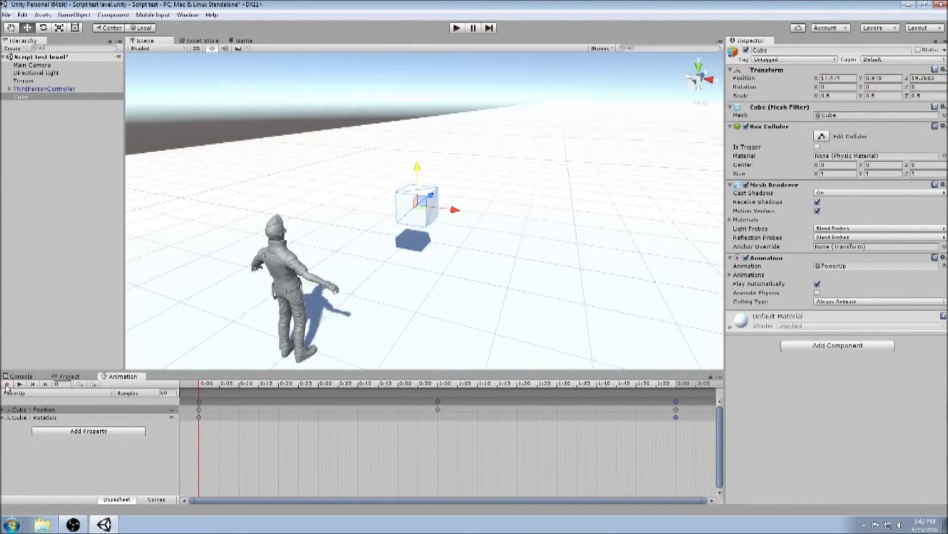
pyautogui.click(456, 29)
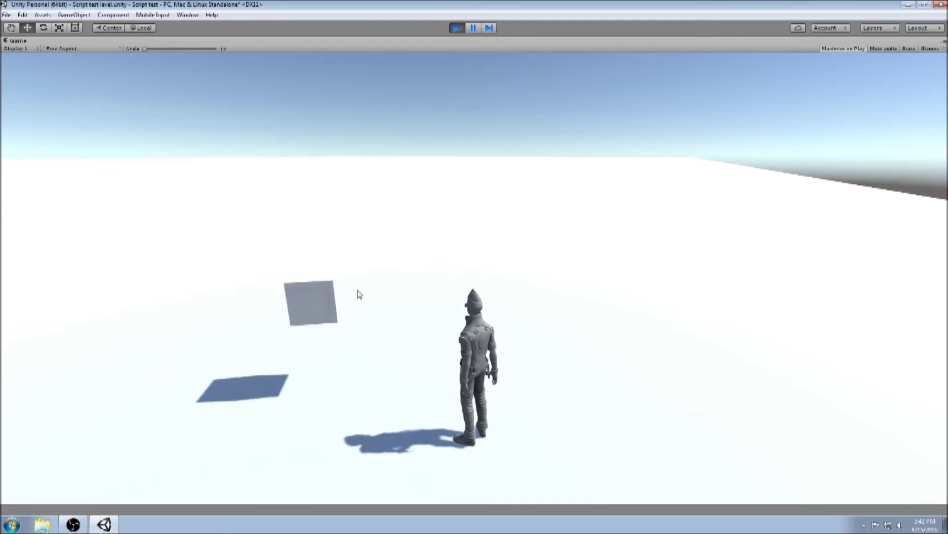
pyautogui.hotkey('ctrl', 'p')
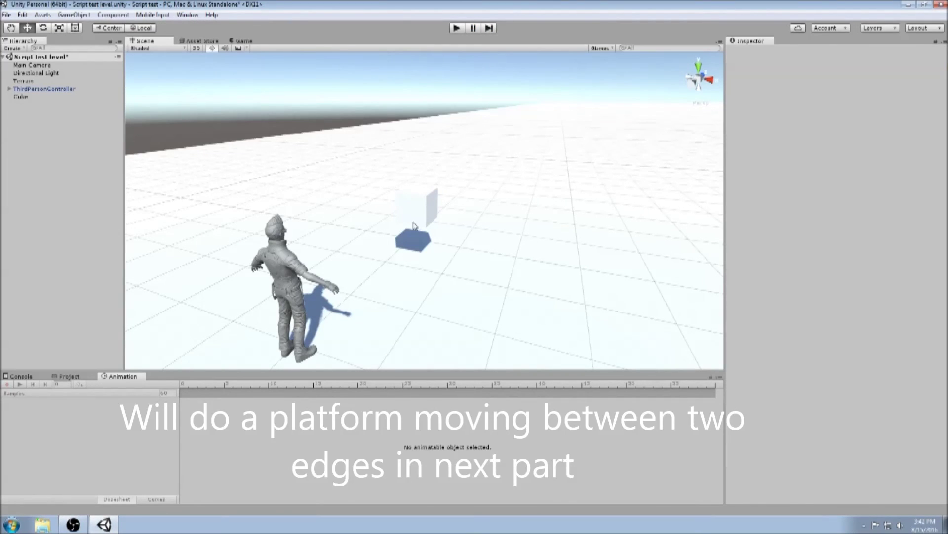